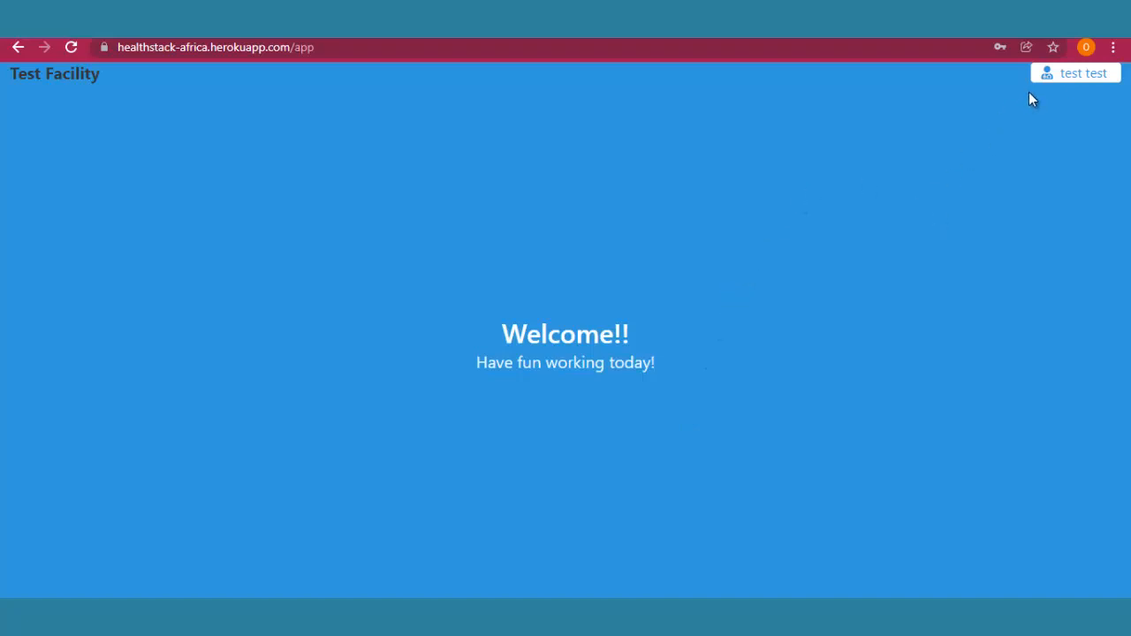
Switch from the welcome page to the Test Facility's Admin module through the user menu.
click(1050, 75)
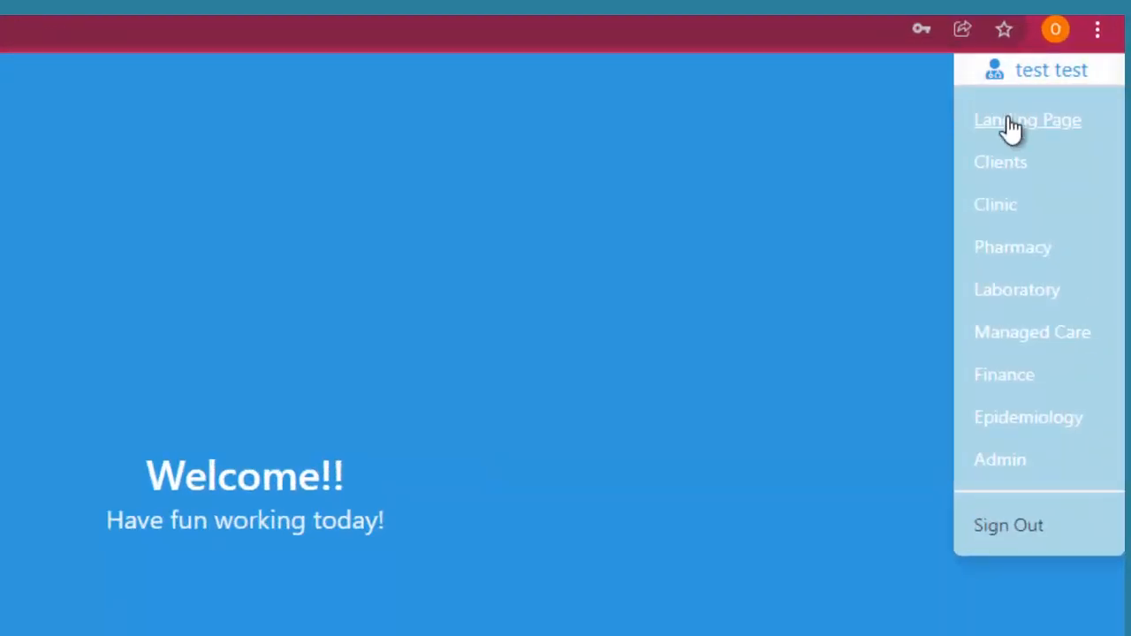
click(1001, 461)
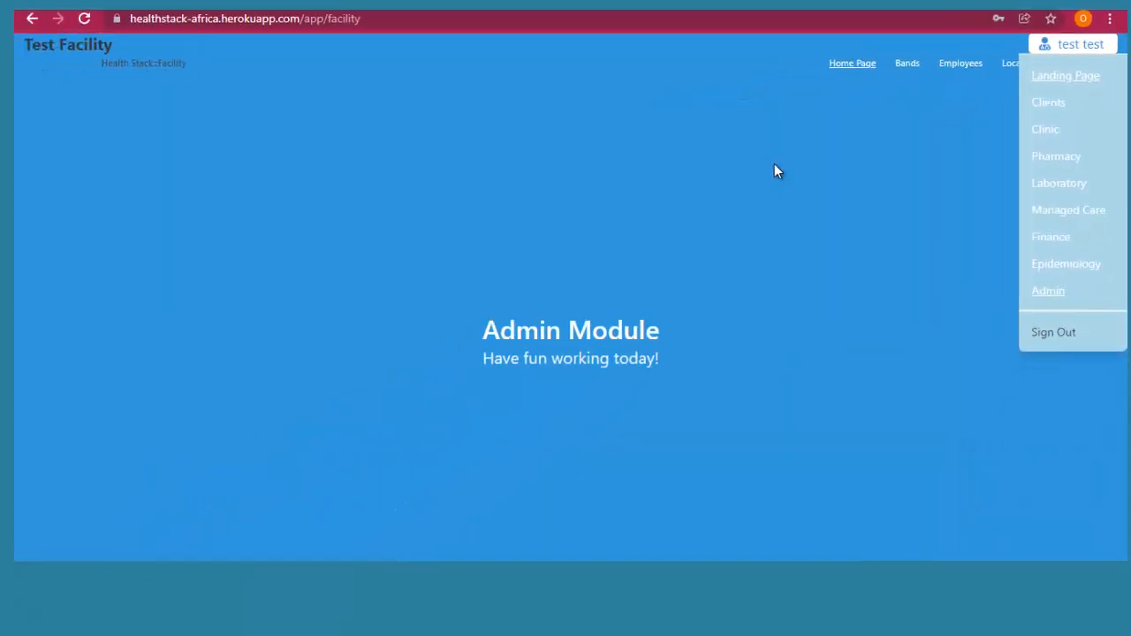
Go to the Admin module's Employees page listing the Test Facility's staff.
click(559, 263)
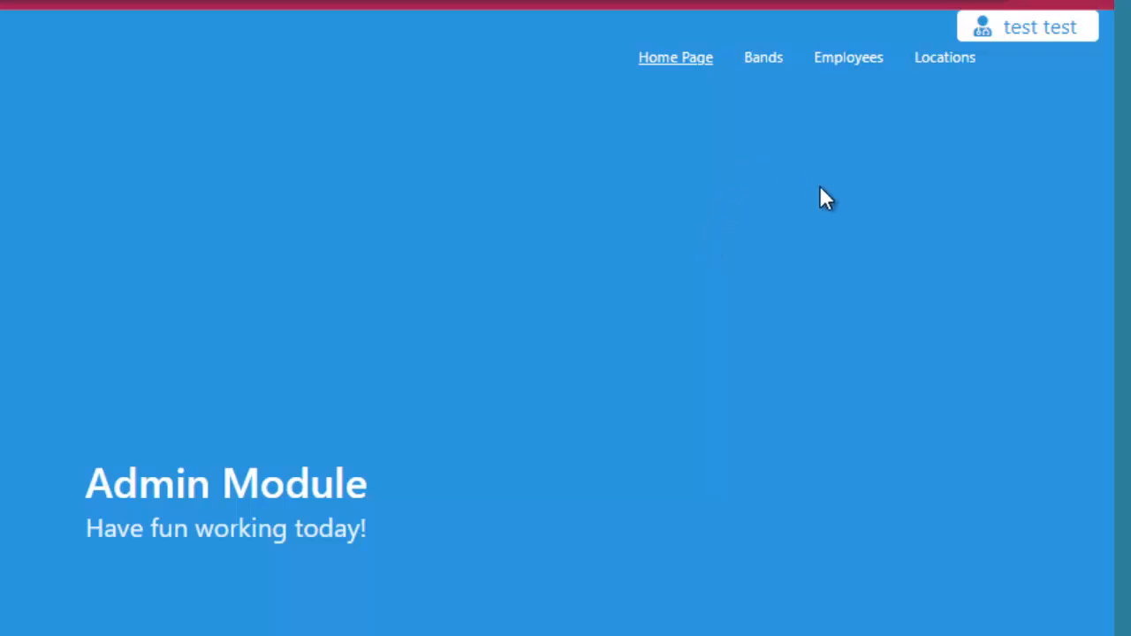
click(879, 60)
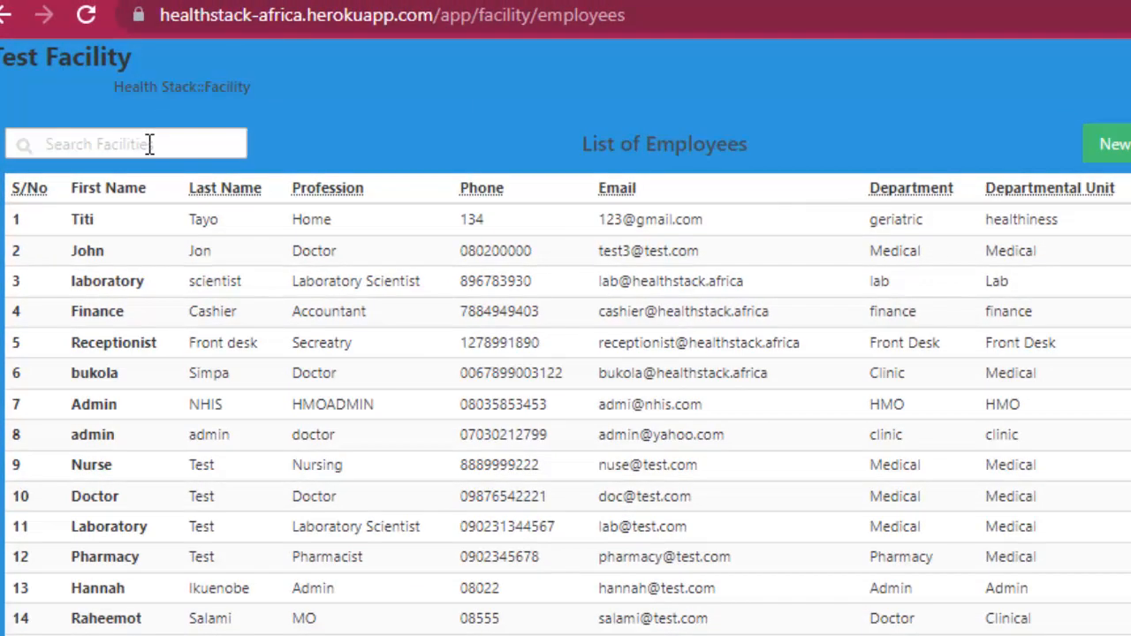
Bring up an empty Create Employee form next to the employee list.
click(151, 144)
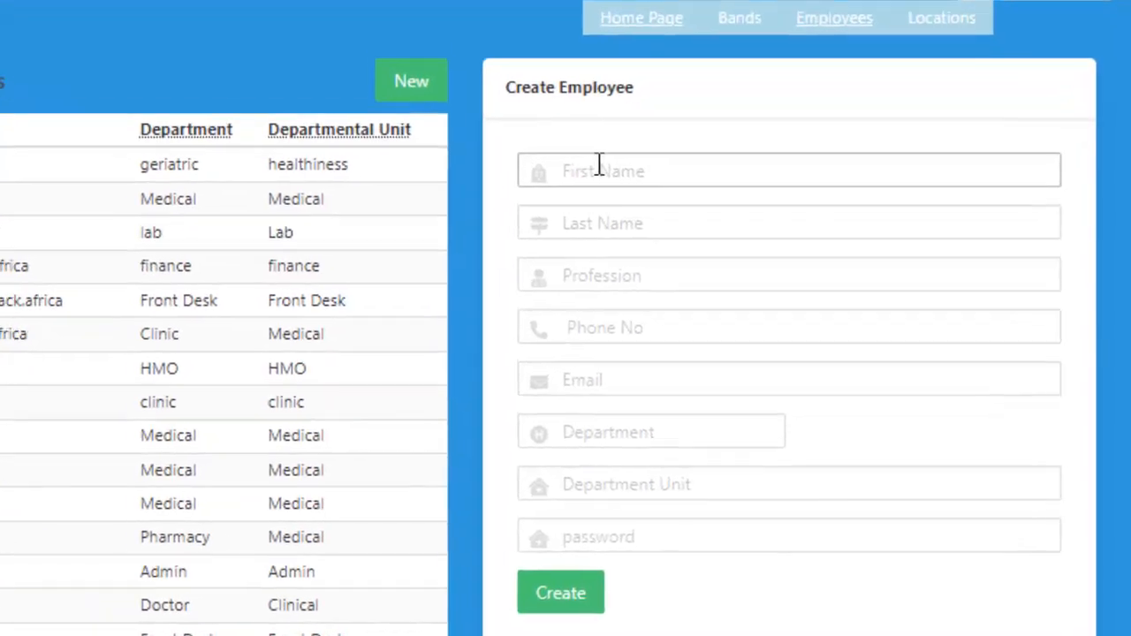
Enter the new employee's first name and last name, and profession Accountant, fixing the typos.
click(600, 168)
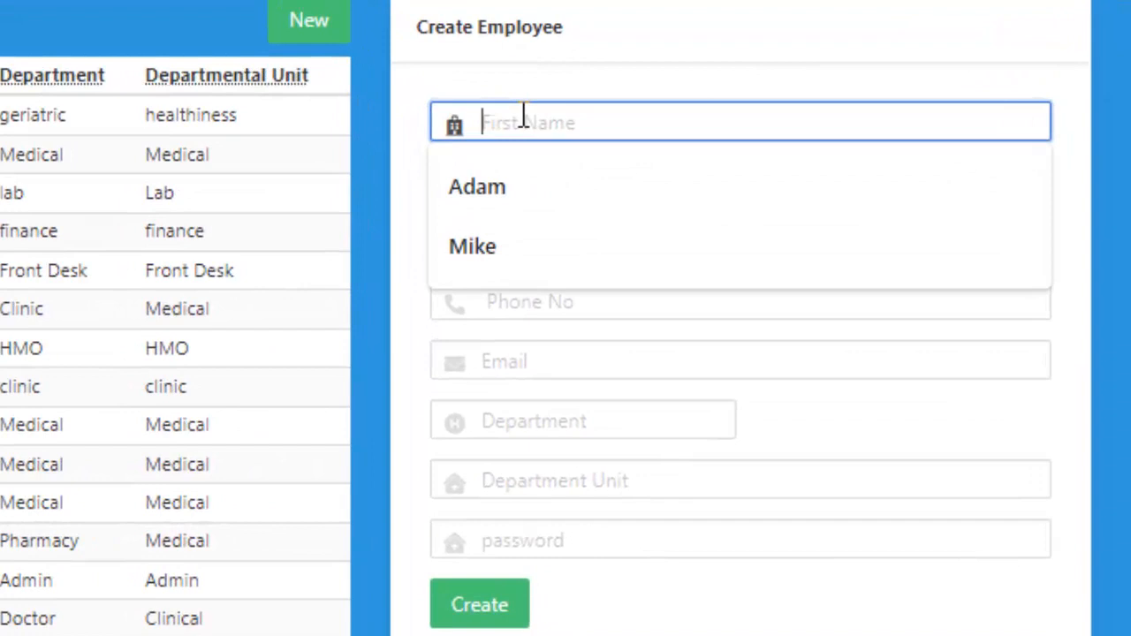
text(Ohn)
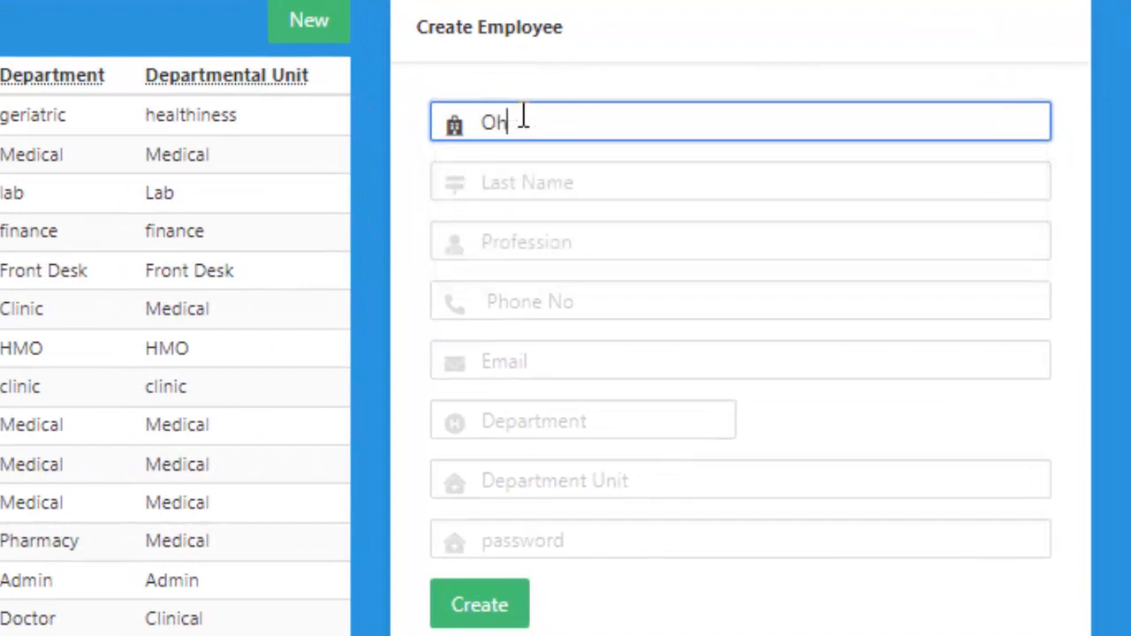
key(BackSpace)
key(BackSpace)
key(BackSpace)
click(510, 181)
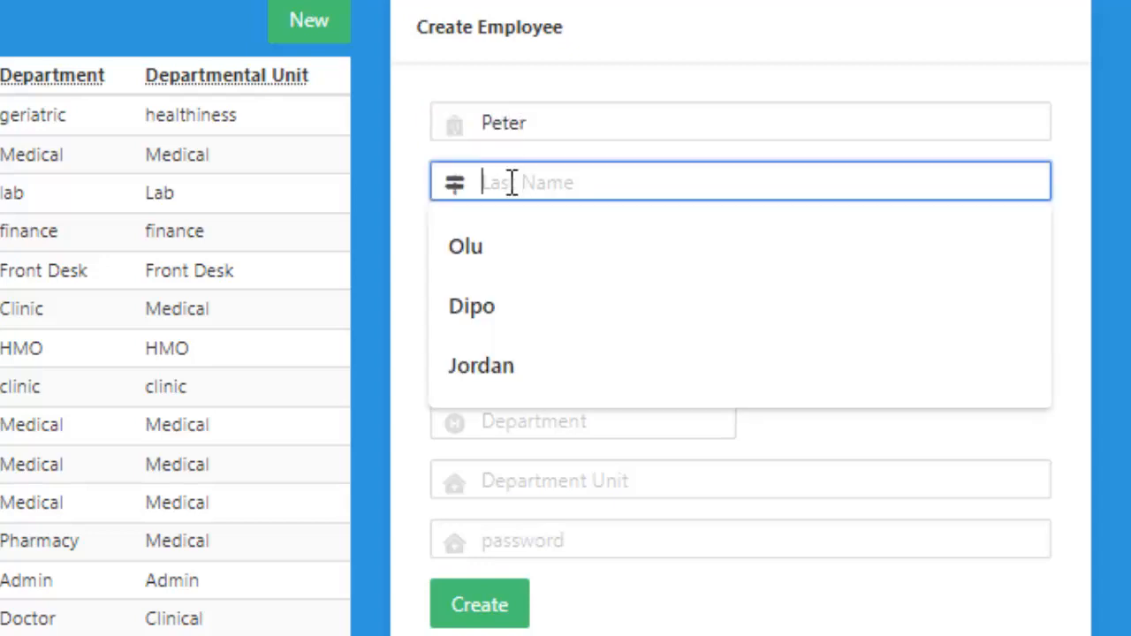
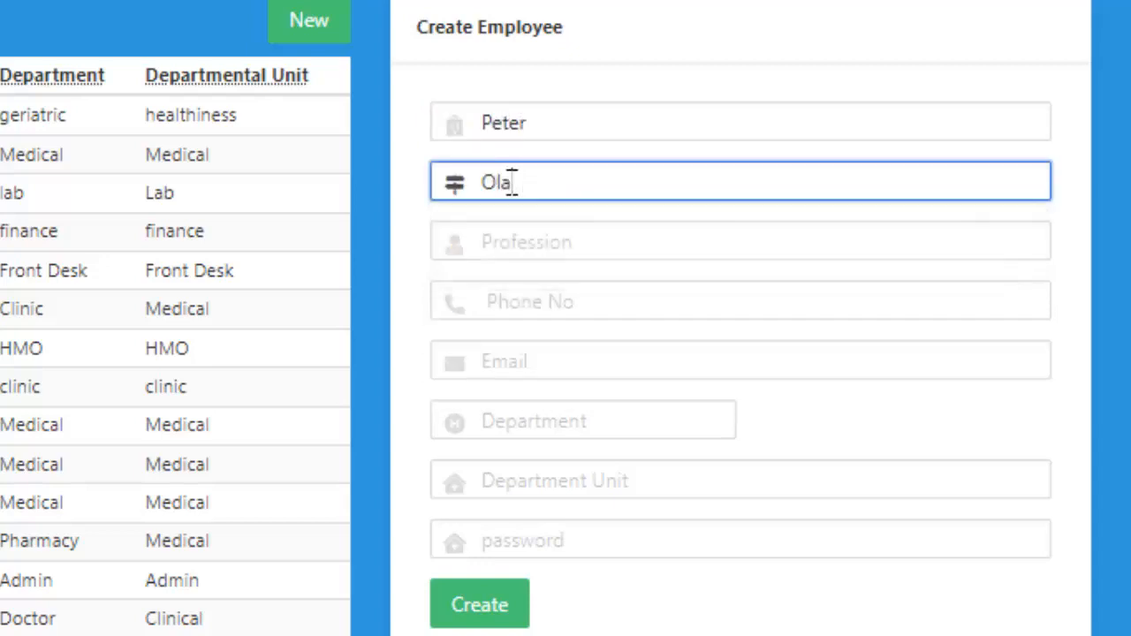
click(511, 243)
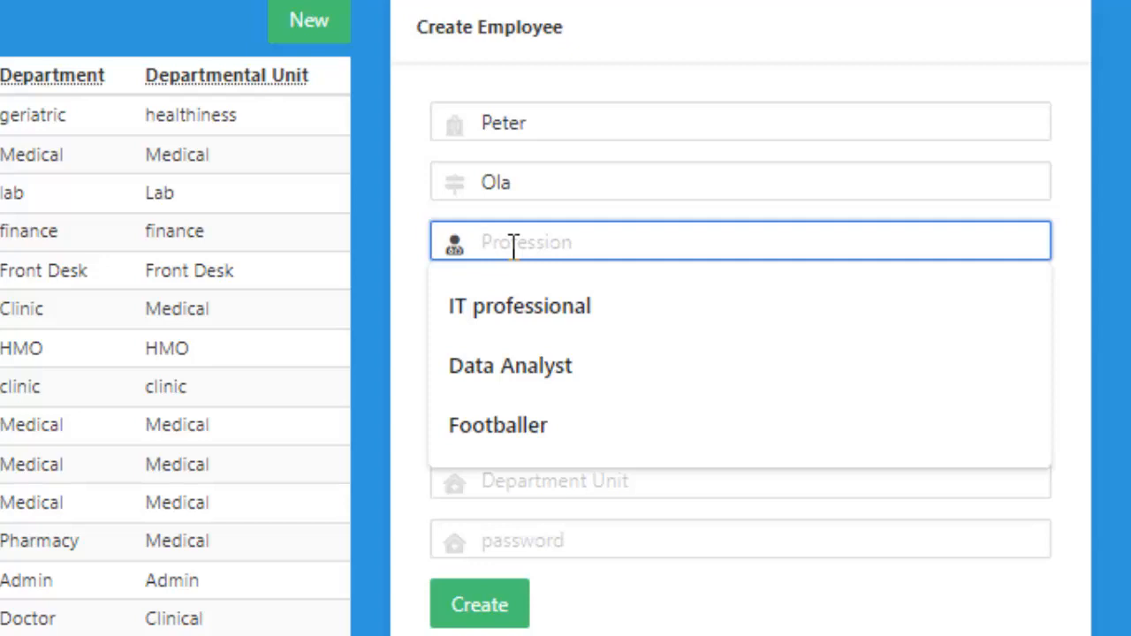
text(Acconu)
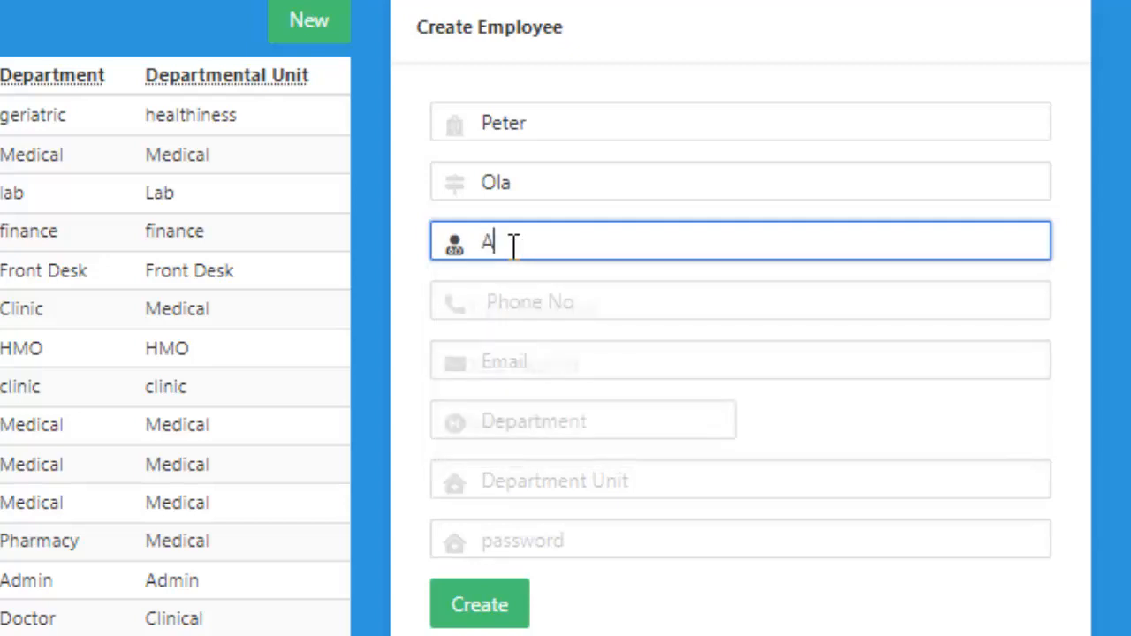
key(BackSpace)
key(BackSpace)
text(untant)
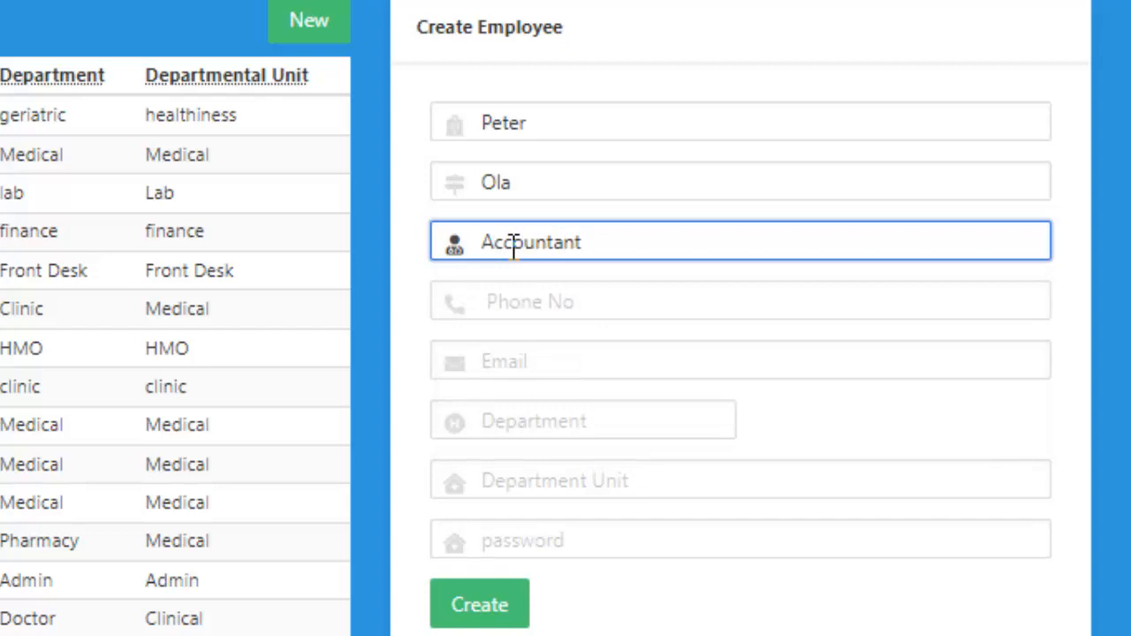
Fill in the employee's phone number and e-mail address.
click(570, 298)
text(080)
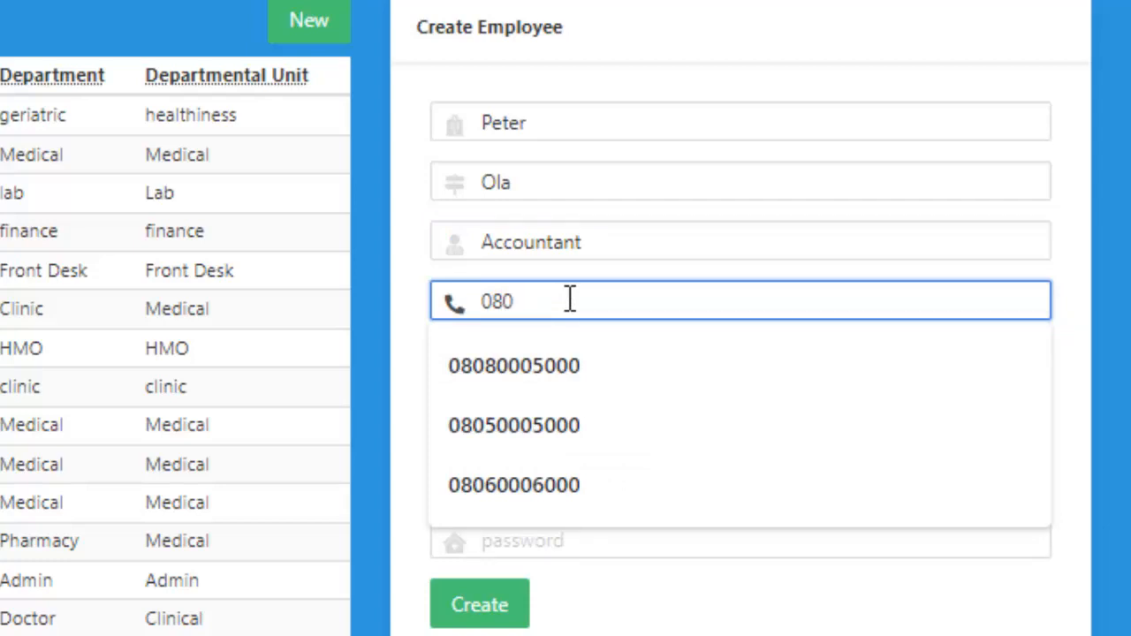
text(10001000)
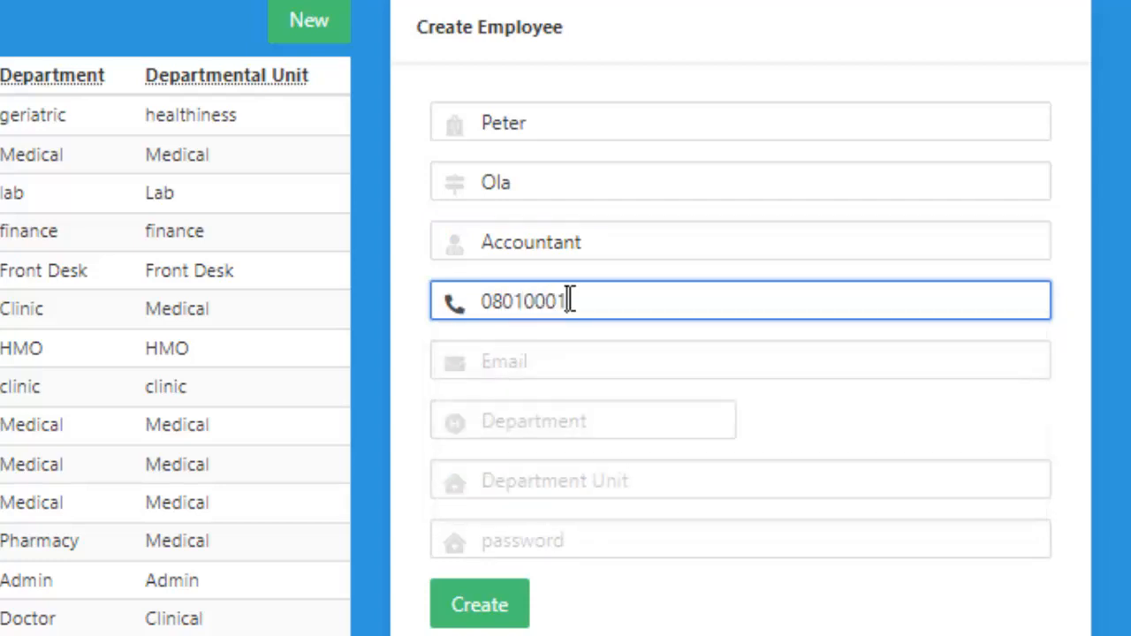
click(566, 364)
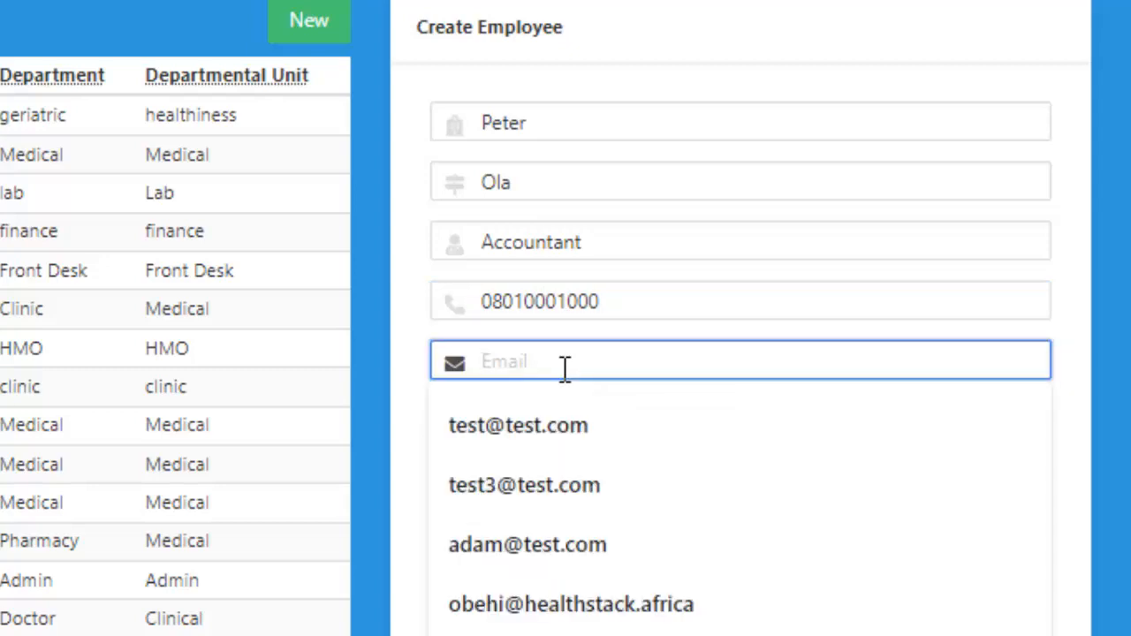
text(pete)
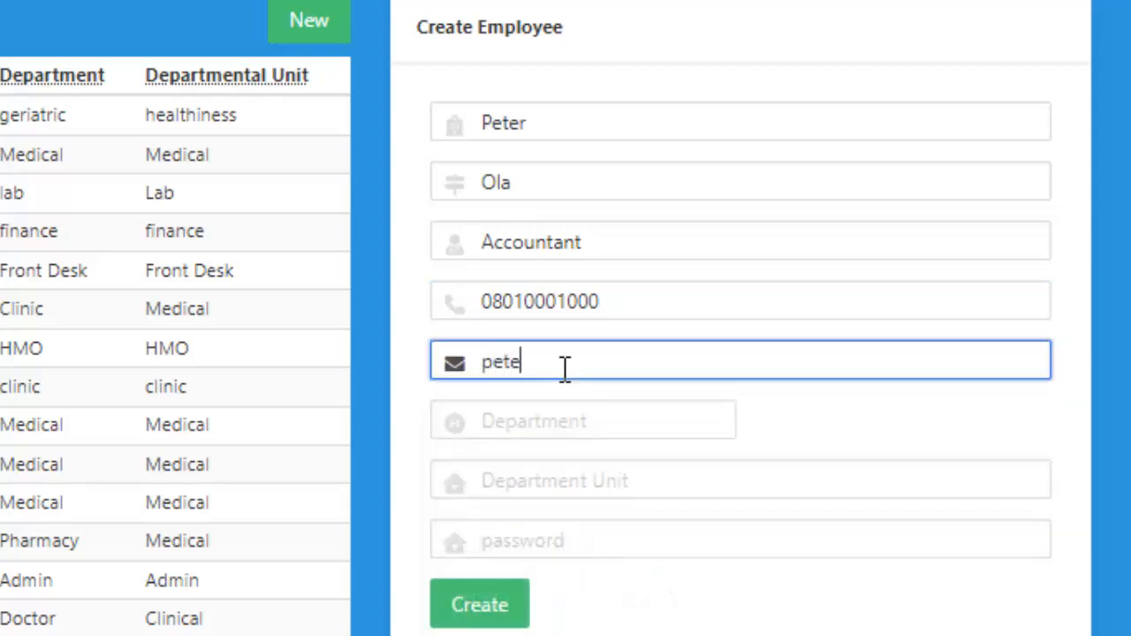
text(r@test.co)
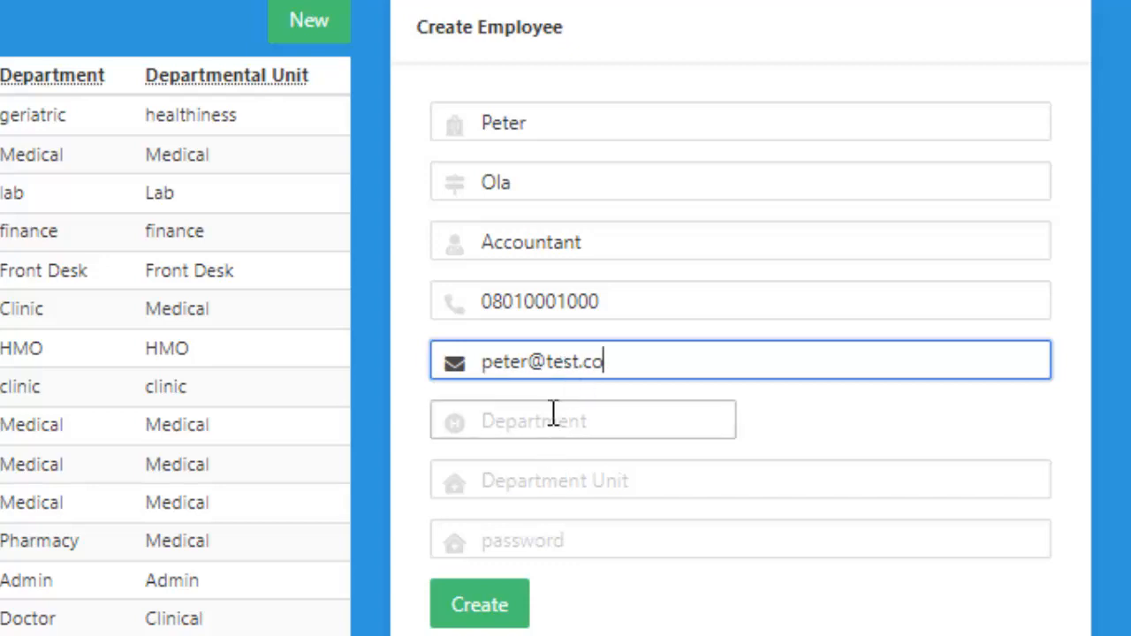
Set department Finance, unit Audits and the account password, then correct the e-mail ending to .com.
click(553, 414)
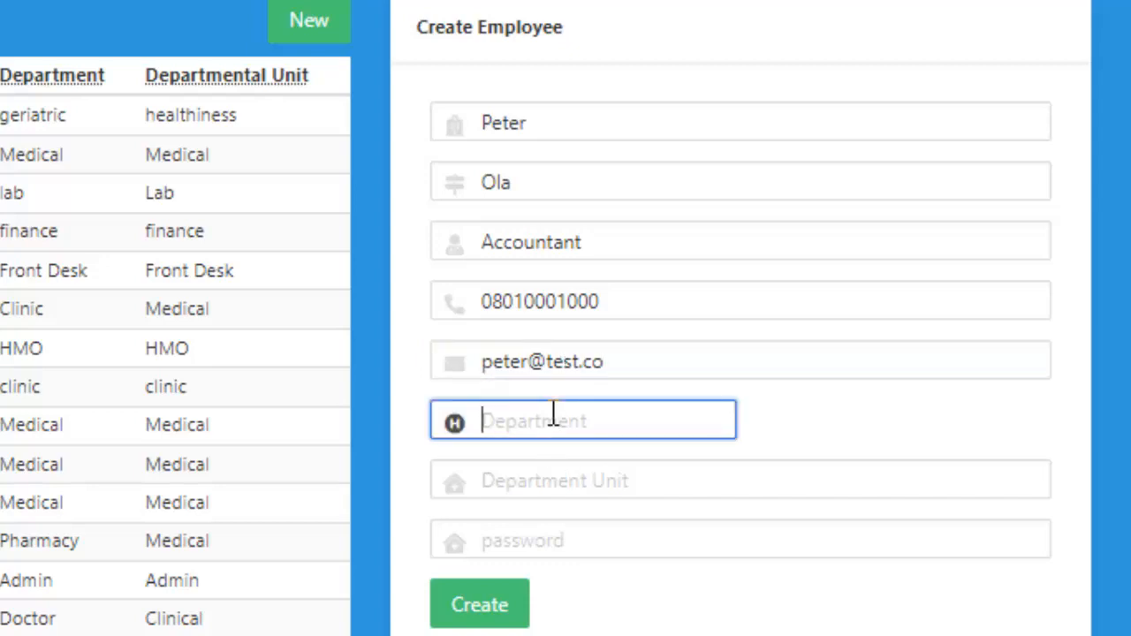
text(Finance)
click(541, 491)
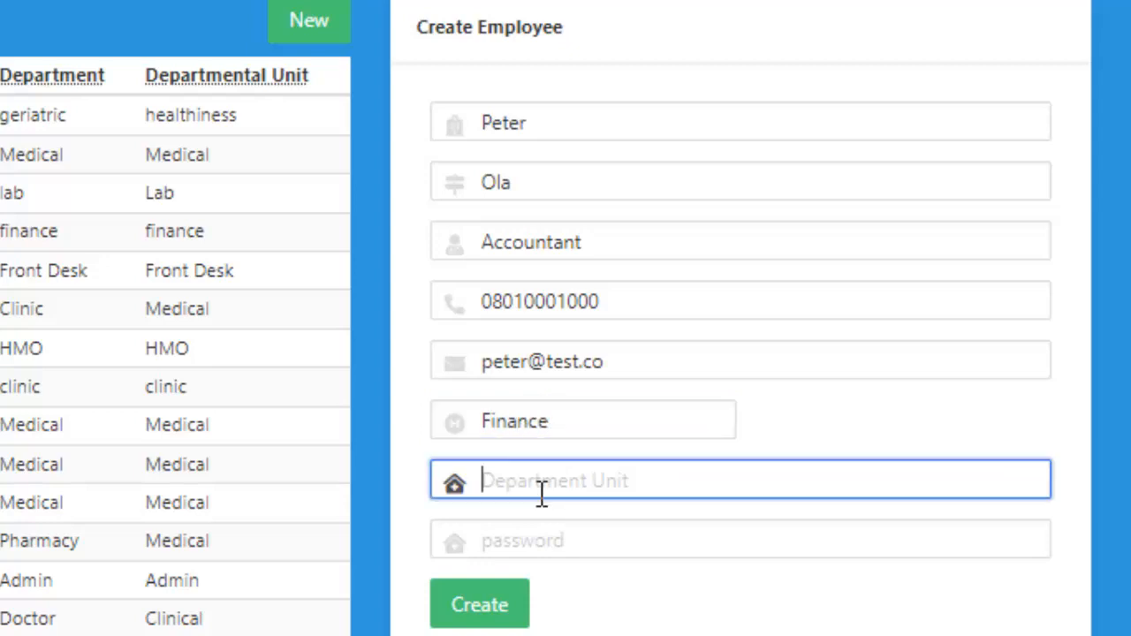
text(A)
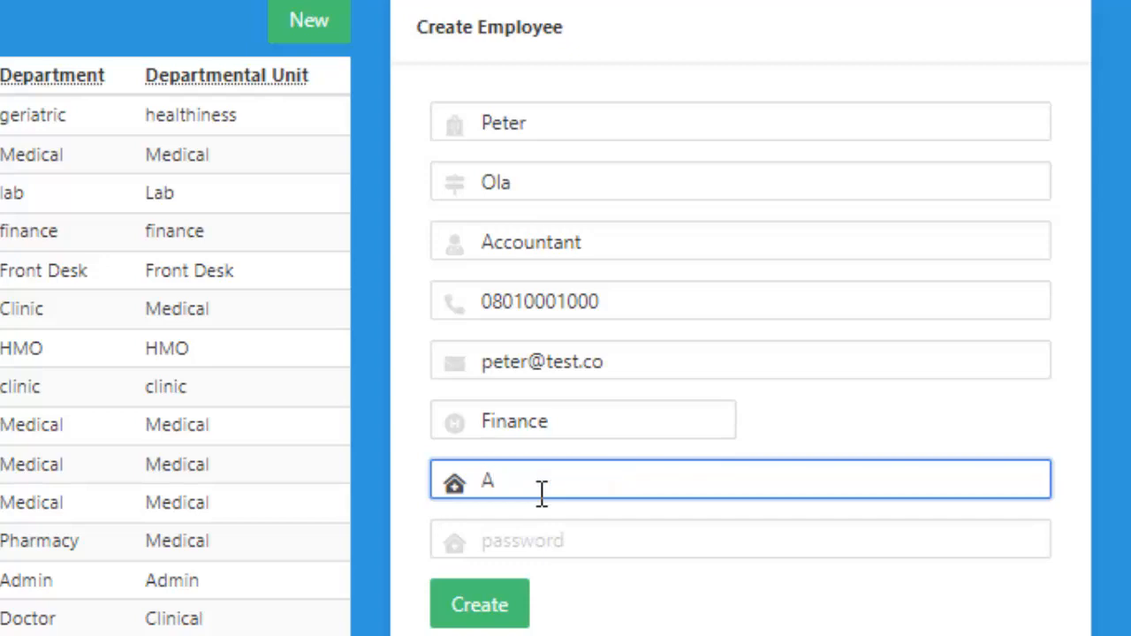
text(udits)
click(530, 540)
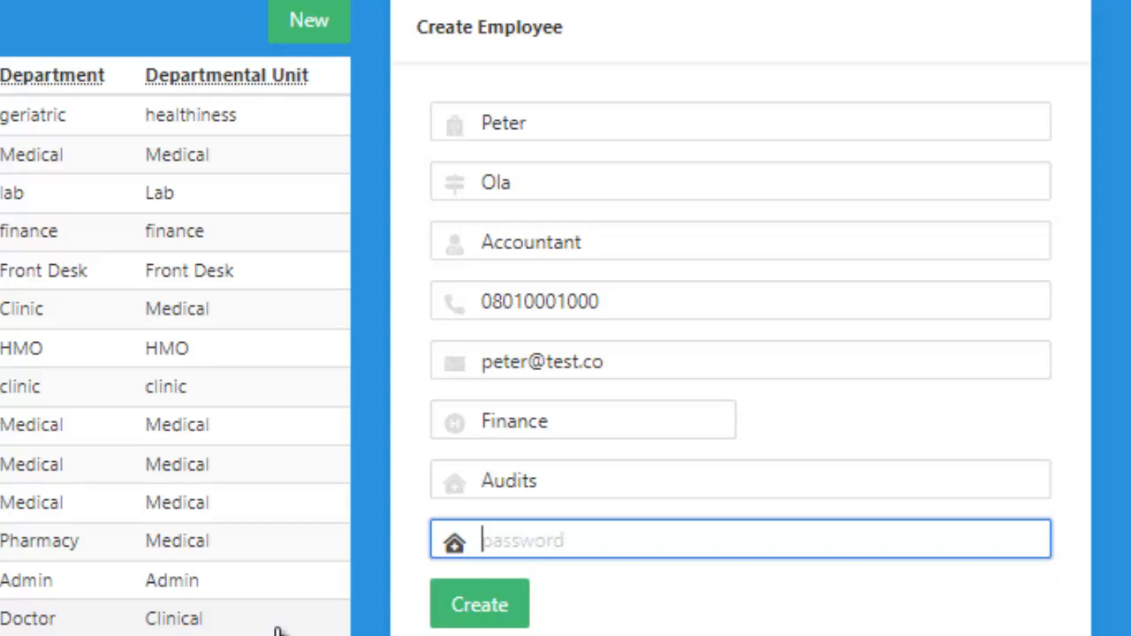
text(test)
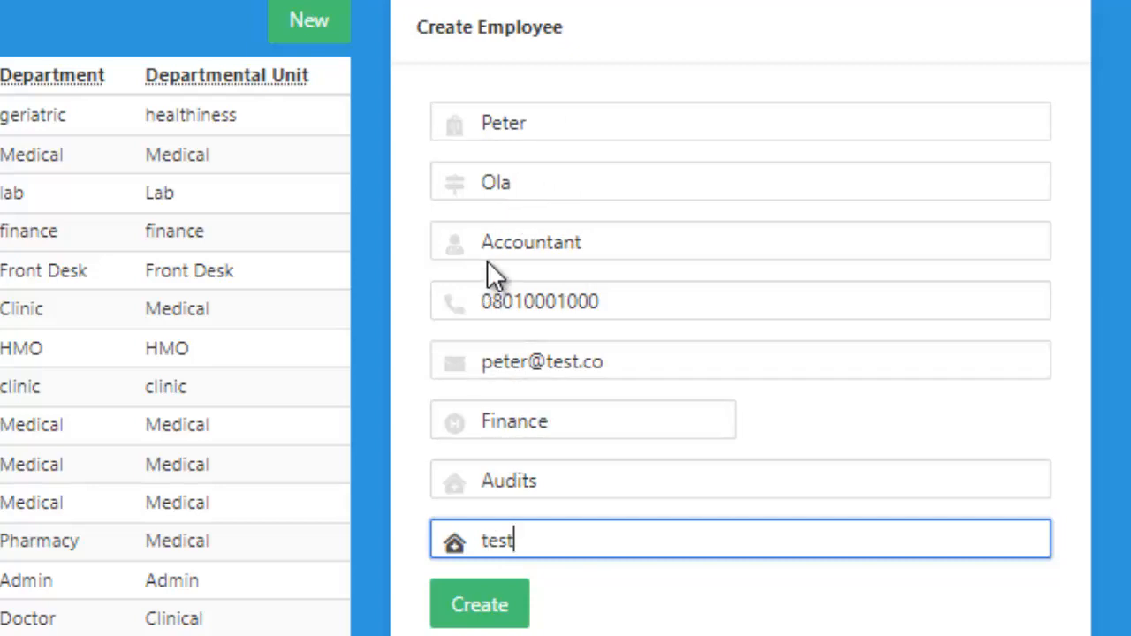
click(606, 362)
text(m)
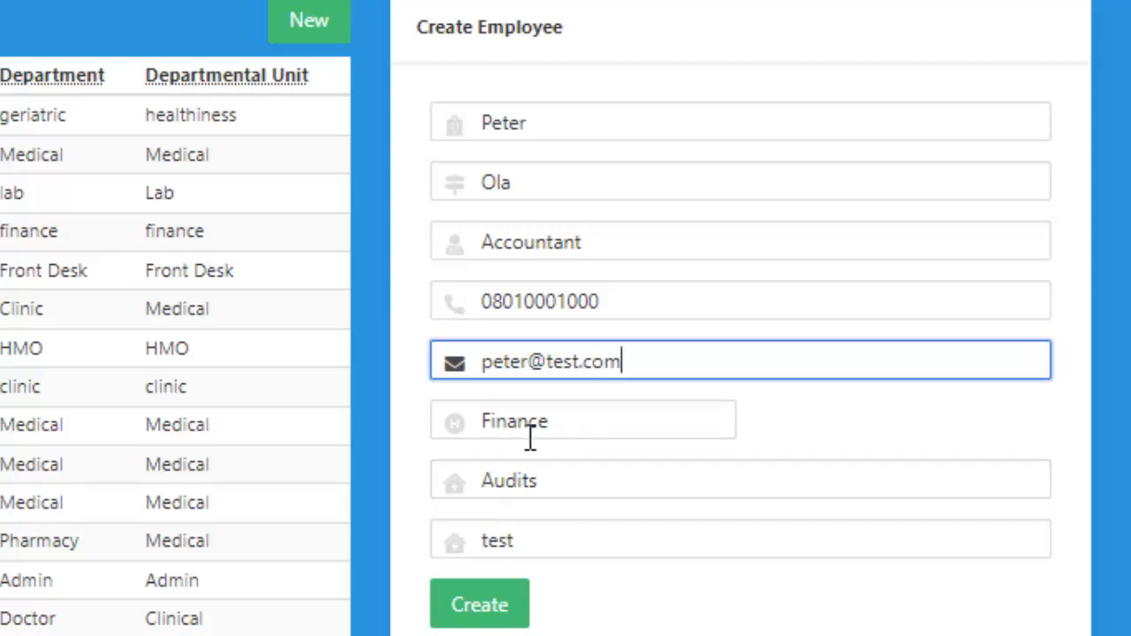
Create the Accountant employee so it appears as entry 1 under Finance, Audits.
click(486, 601)
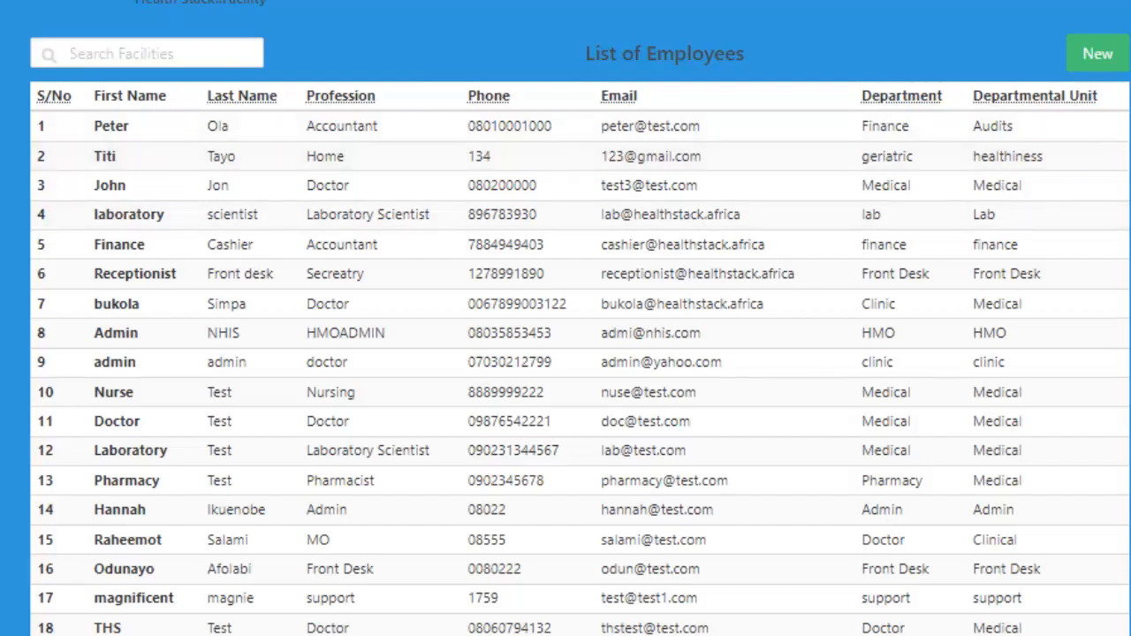
Edit the accountant's record and replace the last name with the new surname.
click(847, 314)
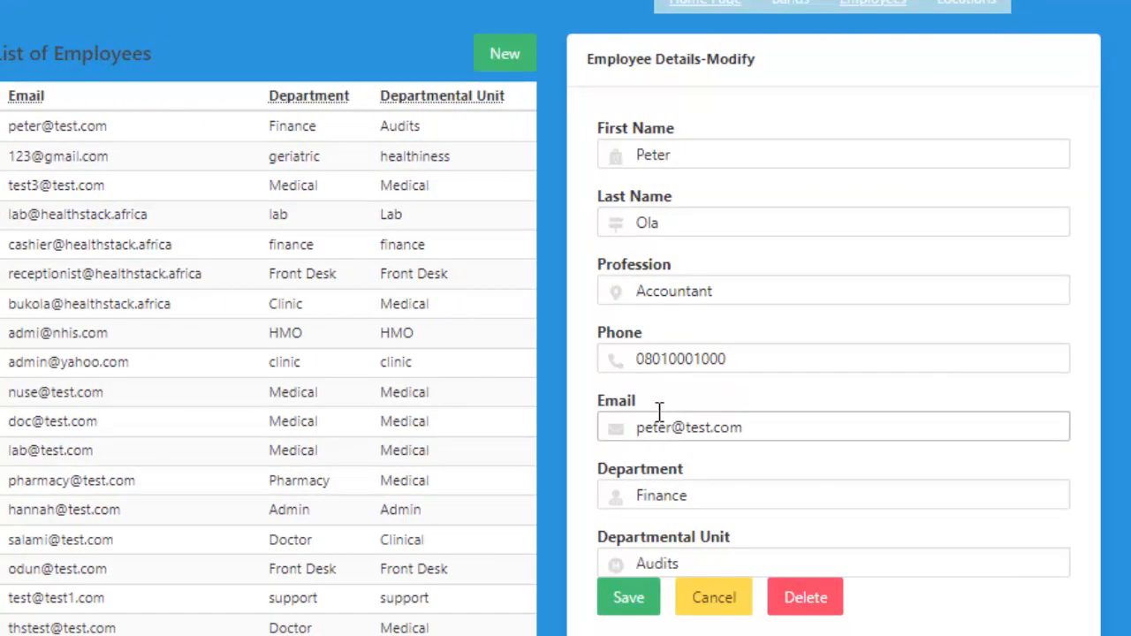
click(702, 154)
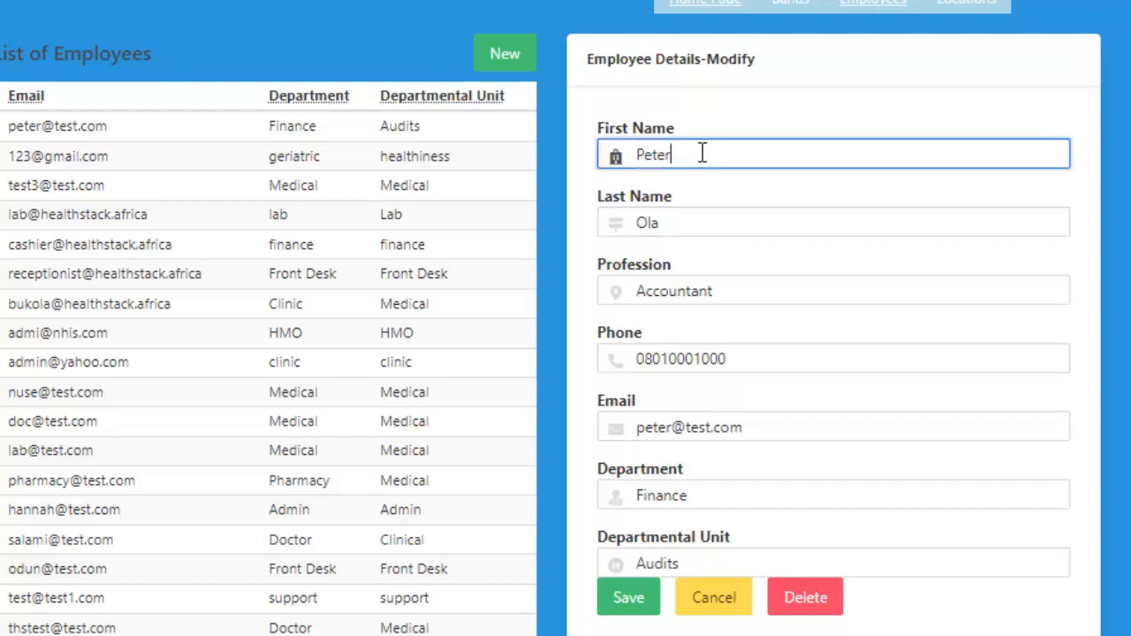
click(712, 223)
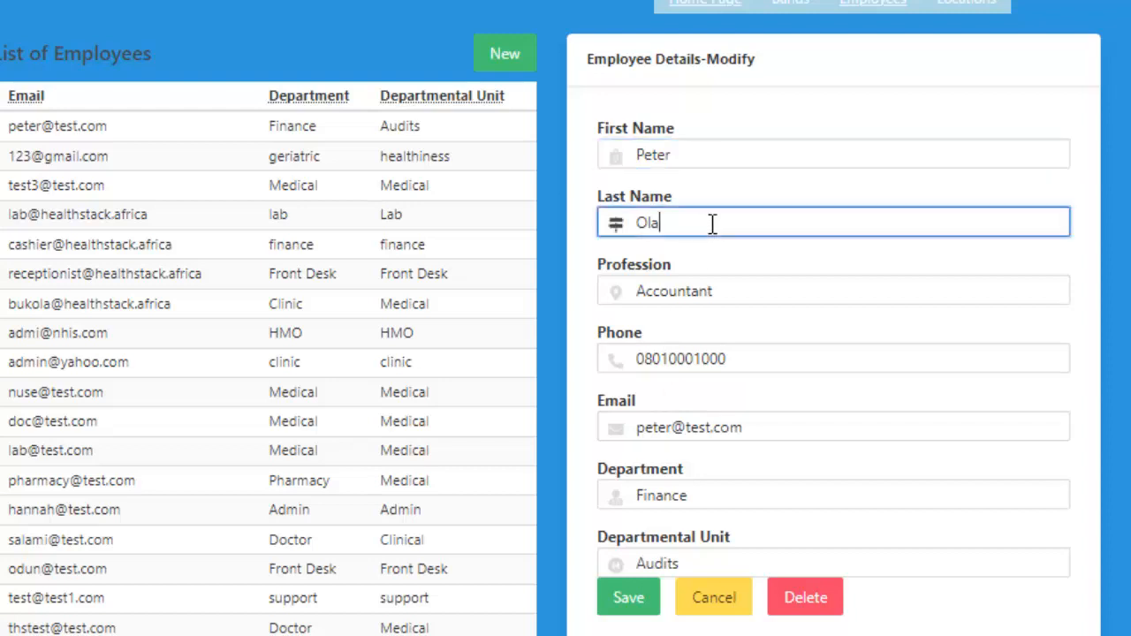
click(723, 294)
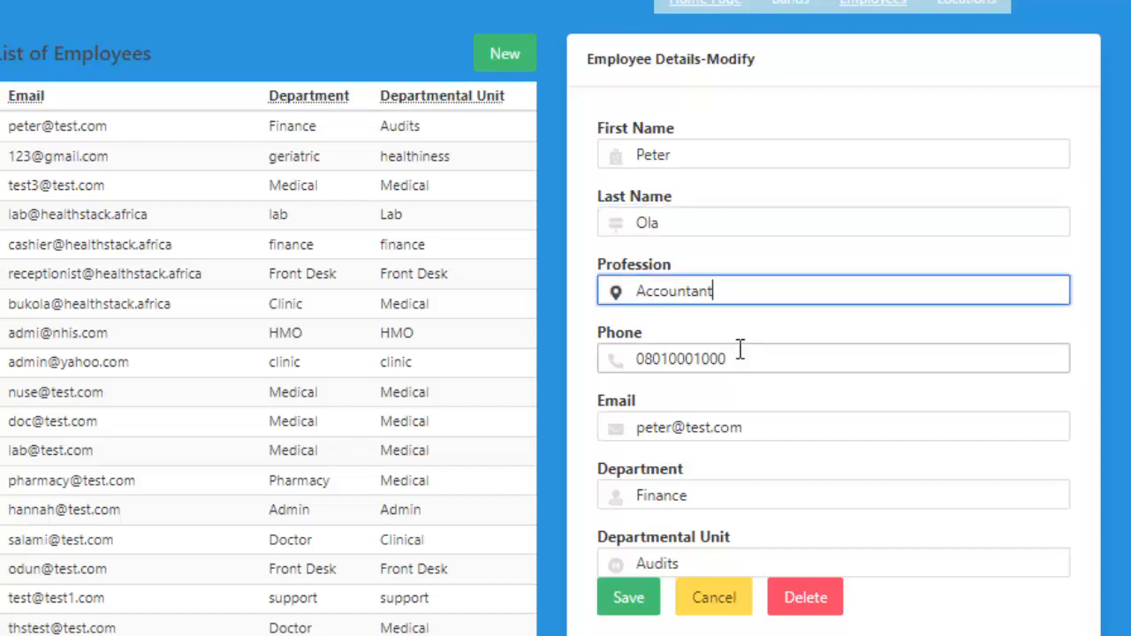
click(740, 350)
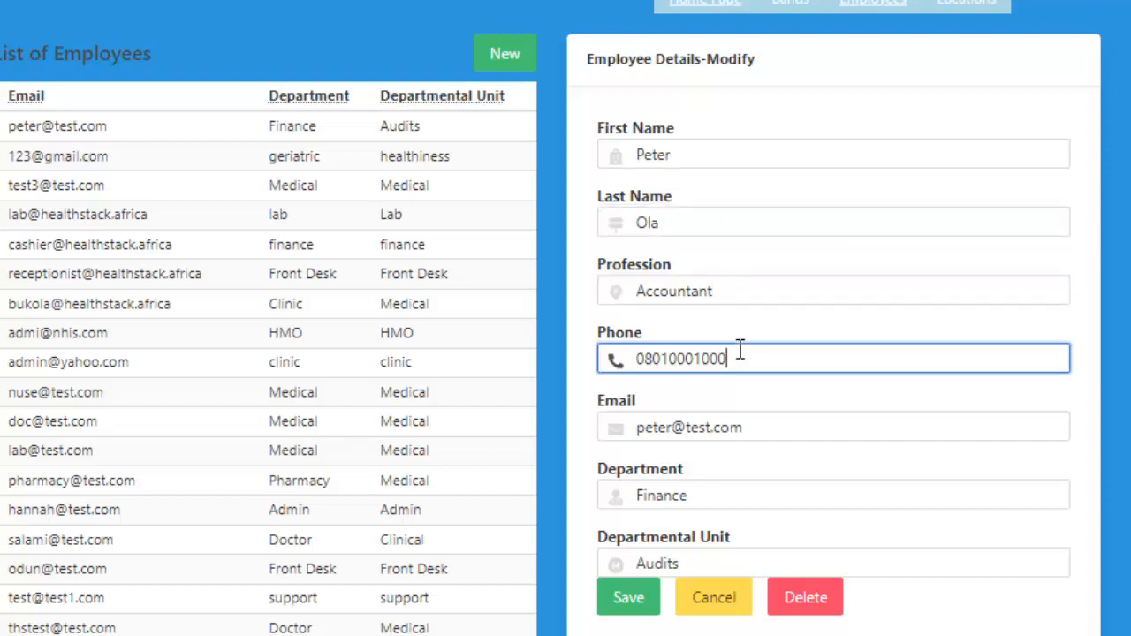
click(770, 425)
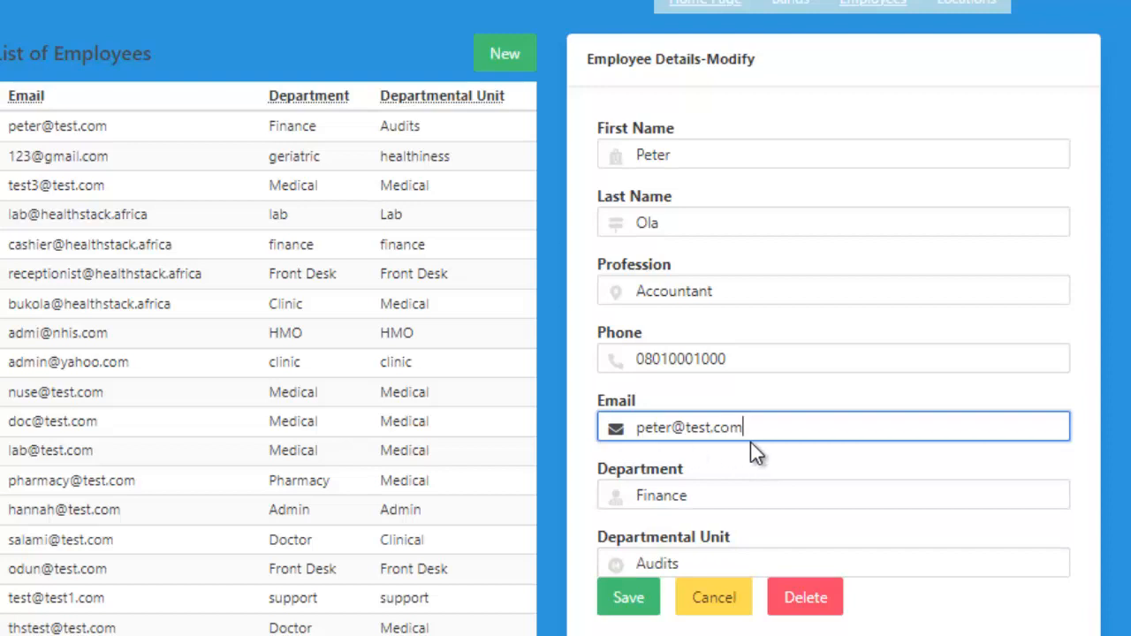
click(700, 228)
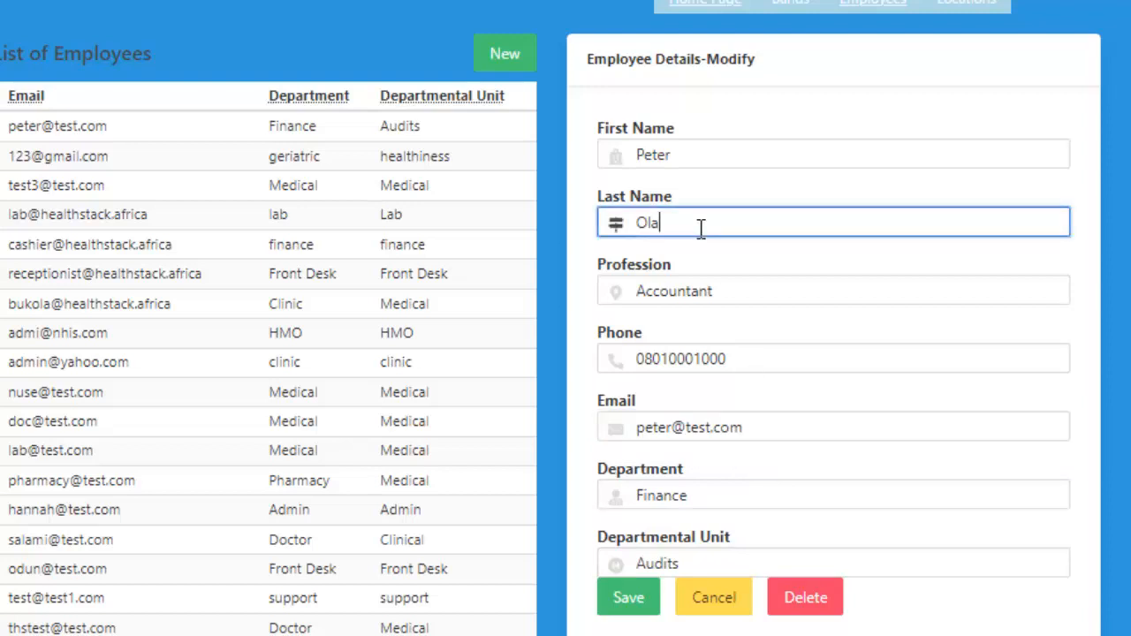
key(BackSpace)
key(BackSpace)
key(BackSpace)
text(Pan)
Save the modified employee details with the new last name.
click(640, 600)
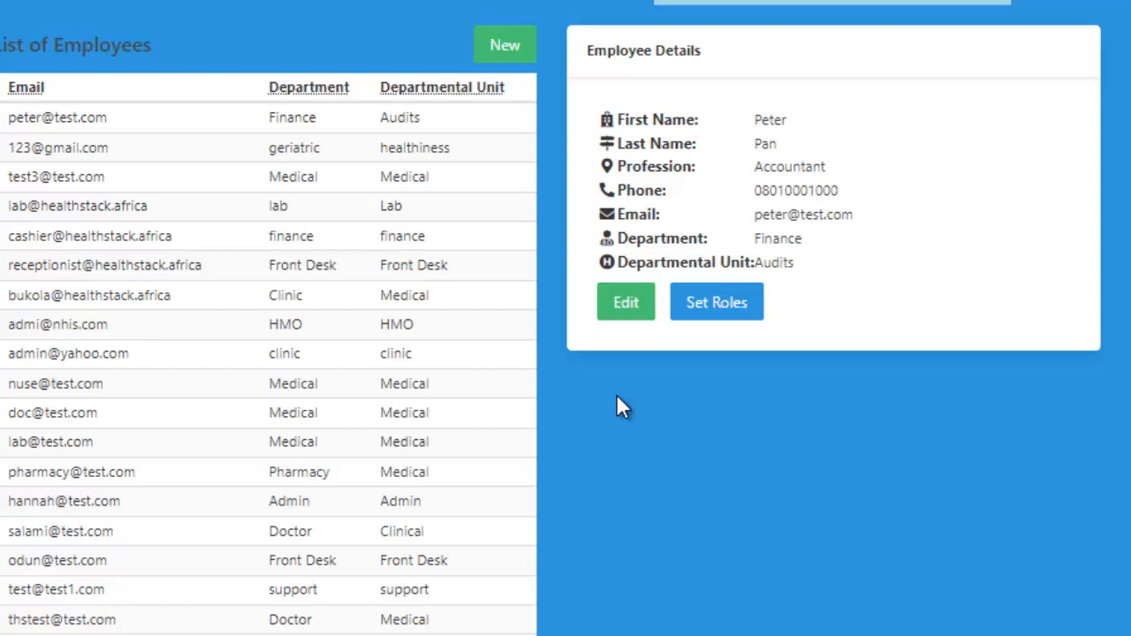
Save the accountant's roles as Client, Finance, Bill Client and Adjust Price, and confirm.
click(718, 309)
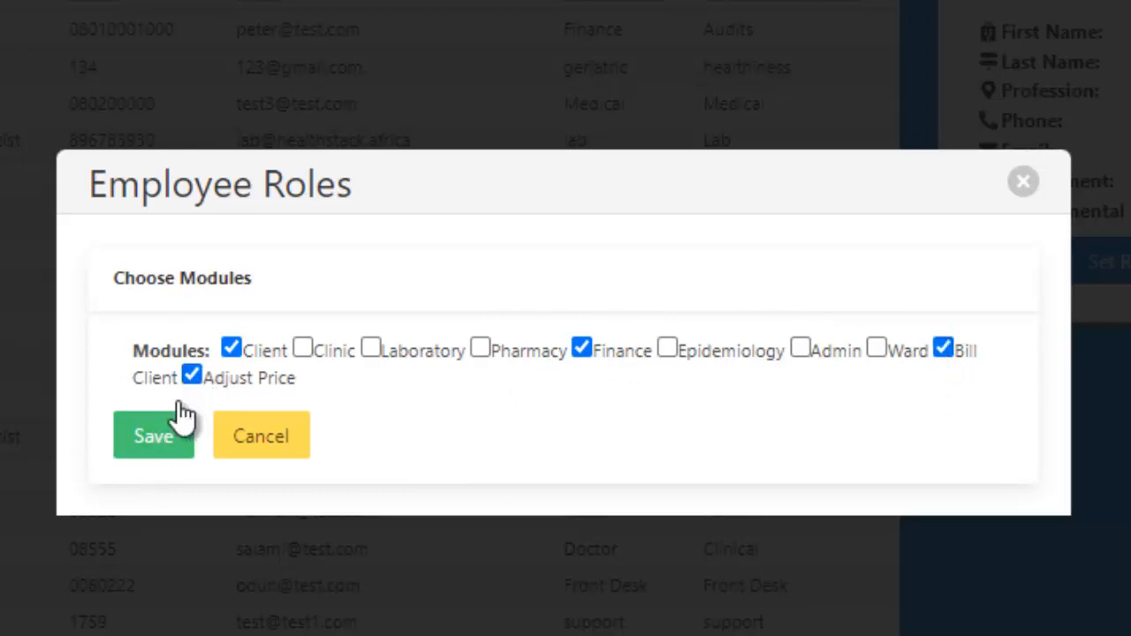
click(159, 442)
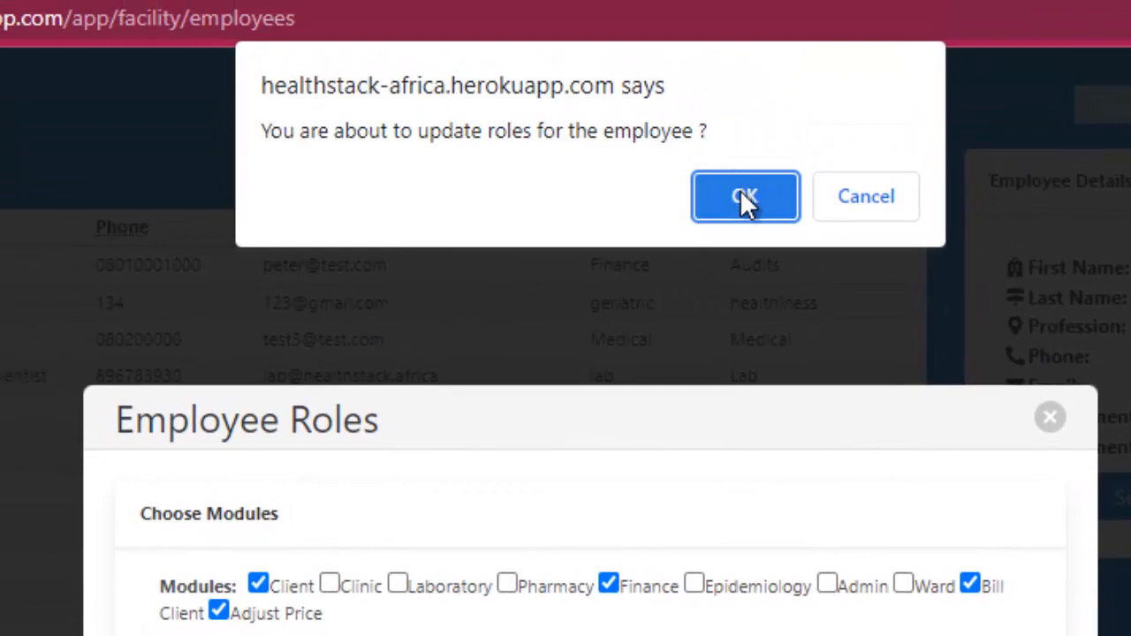
click(743, 196)
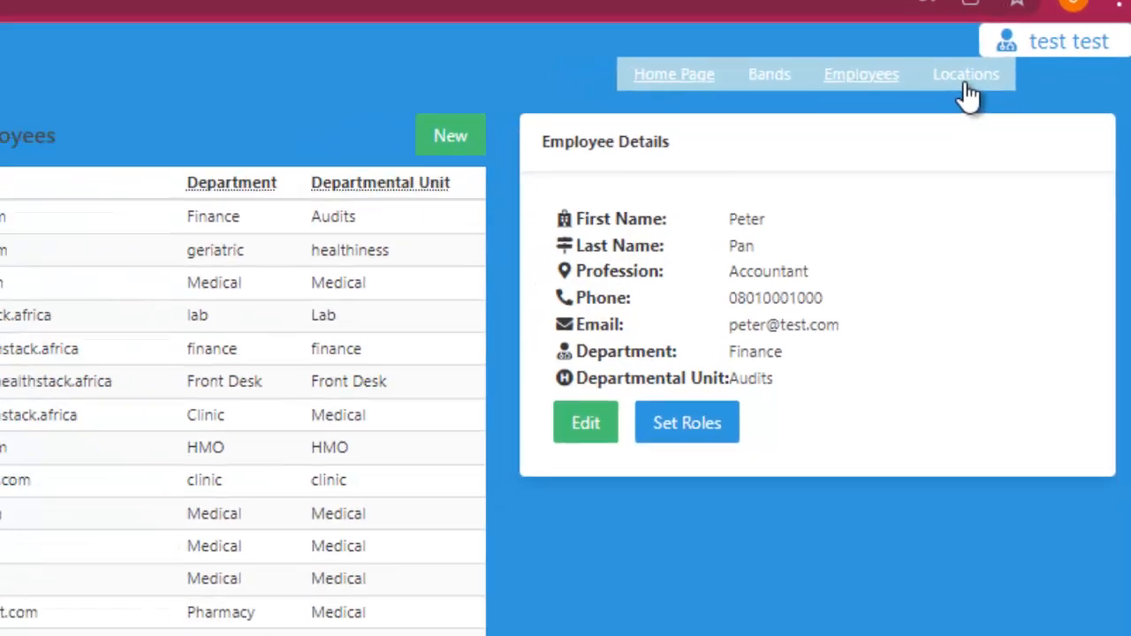
Open the Locations list, search 'cashier', view the smile clinic location, then start a new location.
click(941, 89)
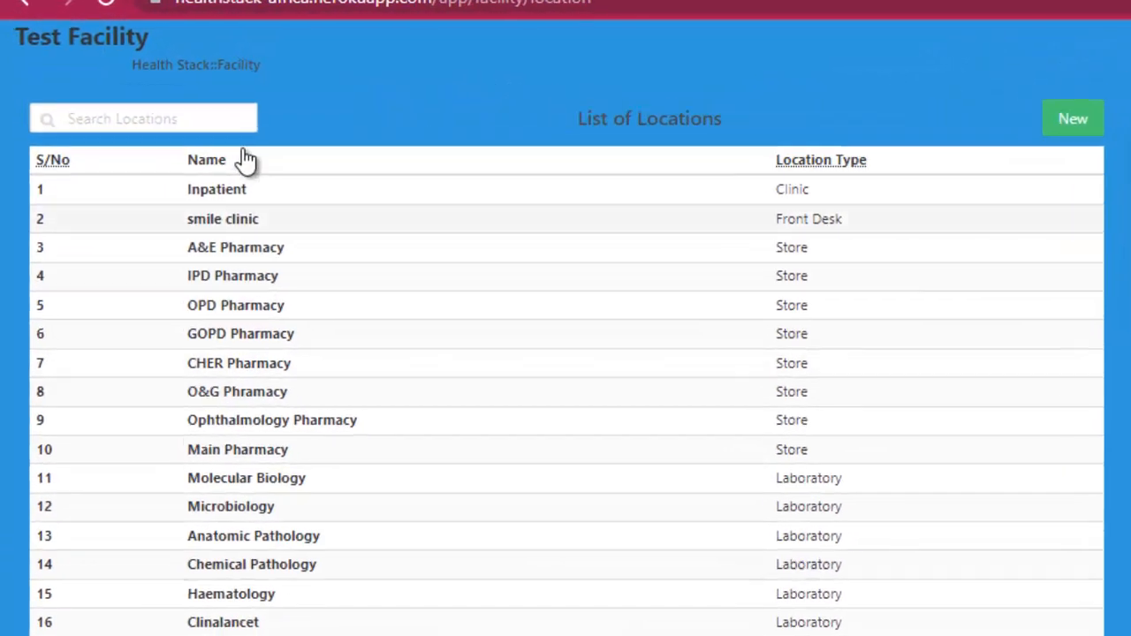
click(158, 122)
text(cash)
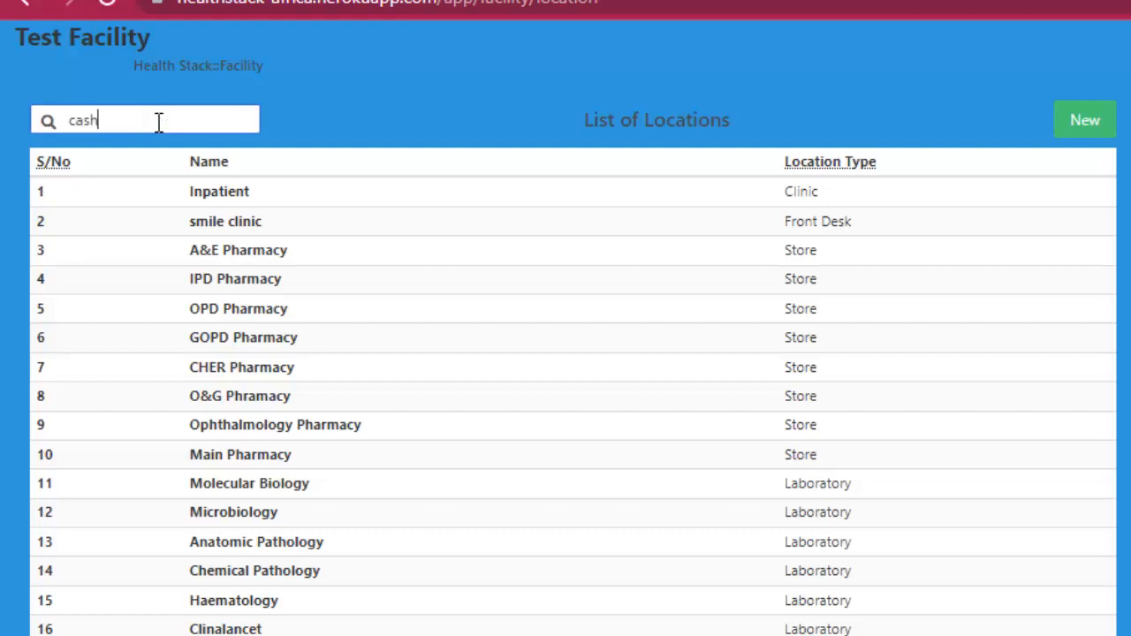
text(ier)
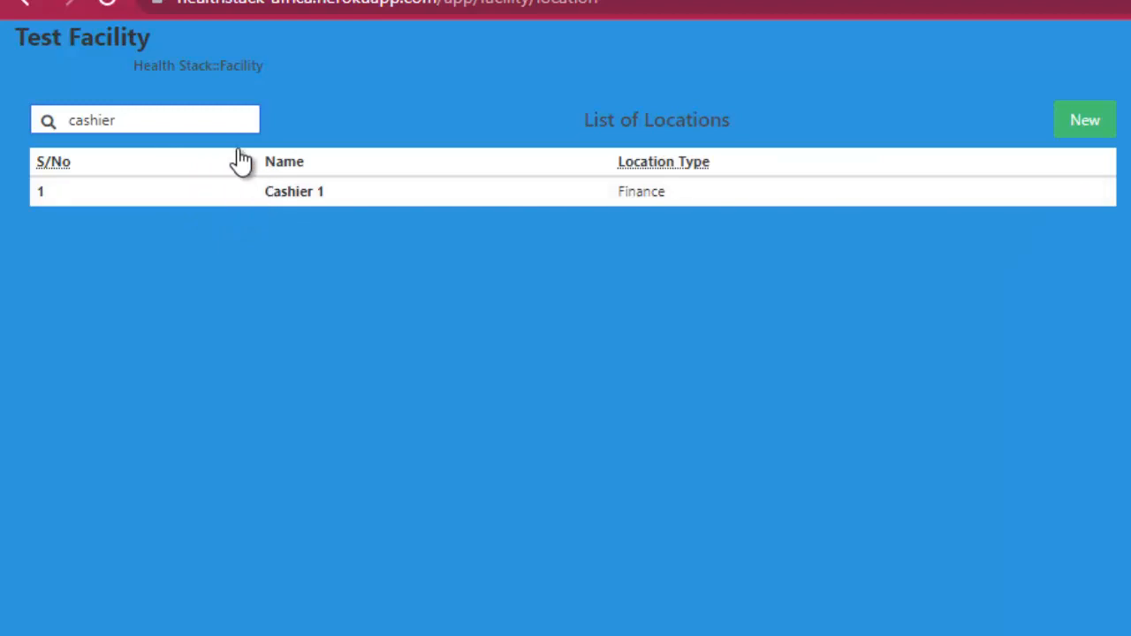
key(BackSpace)
key(BackSpace)
key(BackSpace)
key(BackSpace)
key(BackSpace)
key(BackSpace)
key(BackSpace)
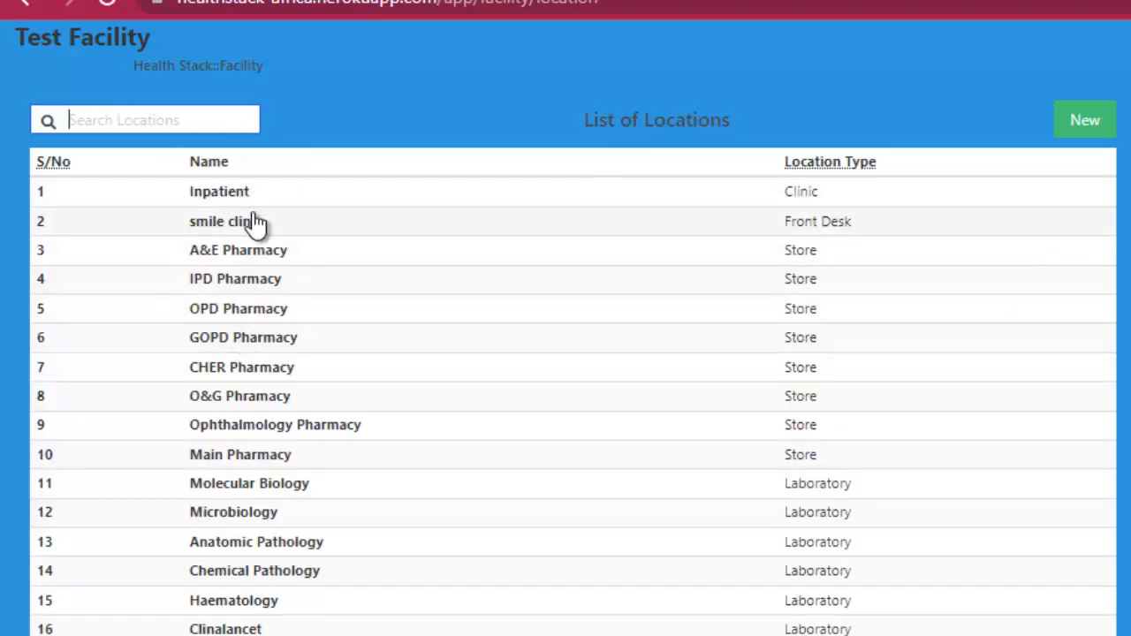
click(253, 222)
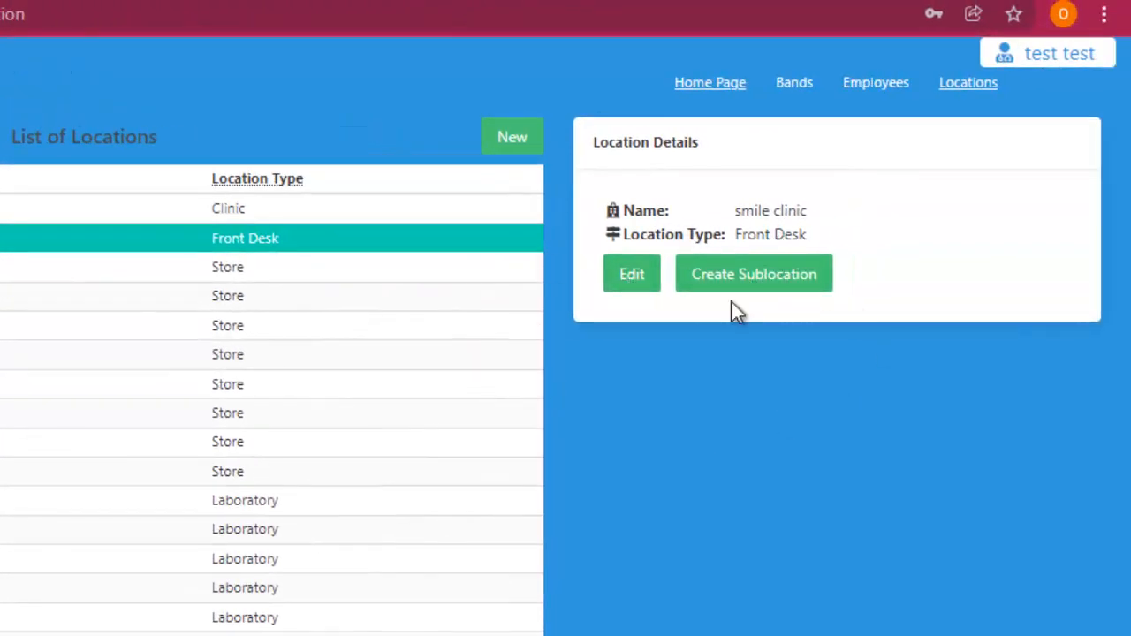
click(517, 140)
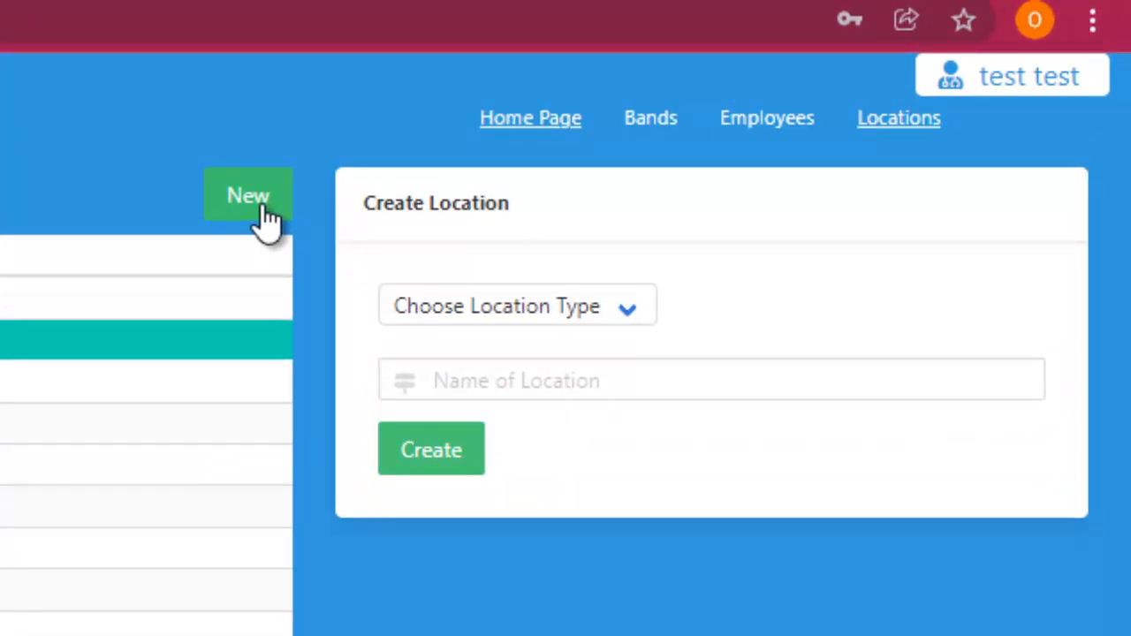
Choose Finance as the location type and enter 'Audit' as the location name.
click(623, 327)
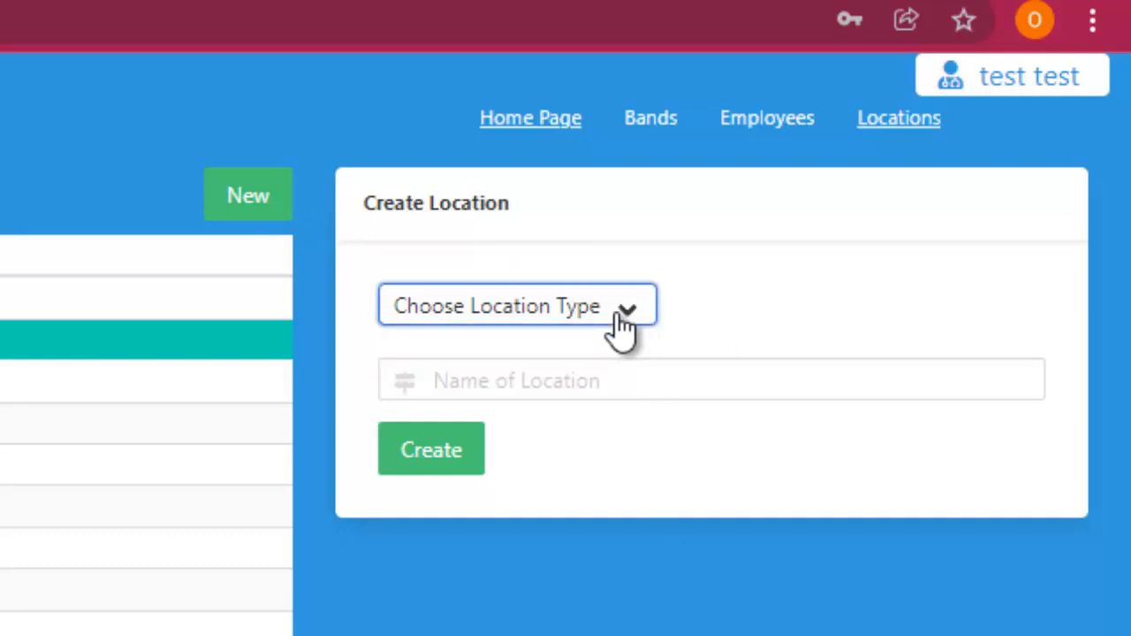
click(623, 327)
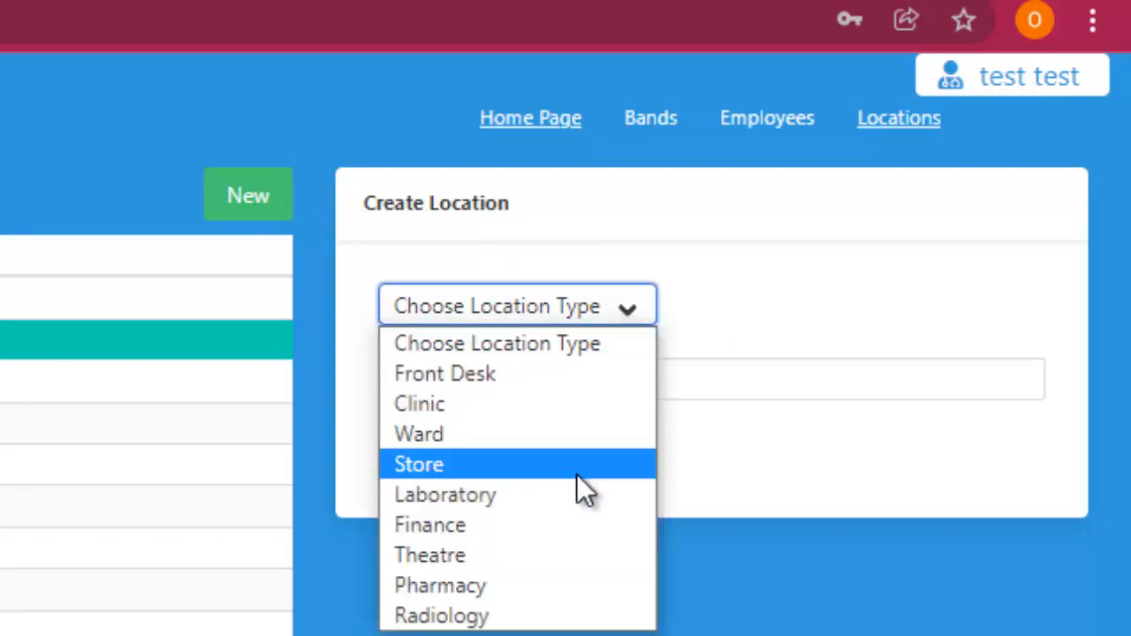
click(460, 533)
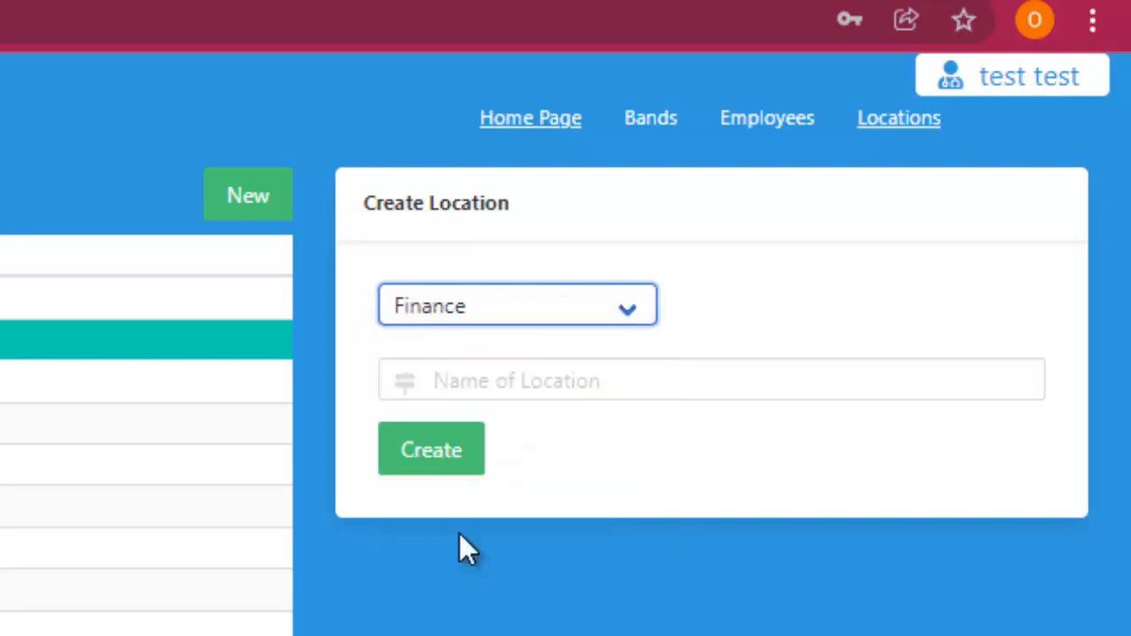
click(483, 393)
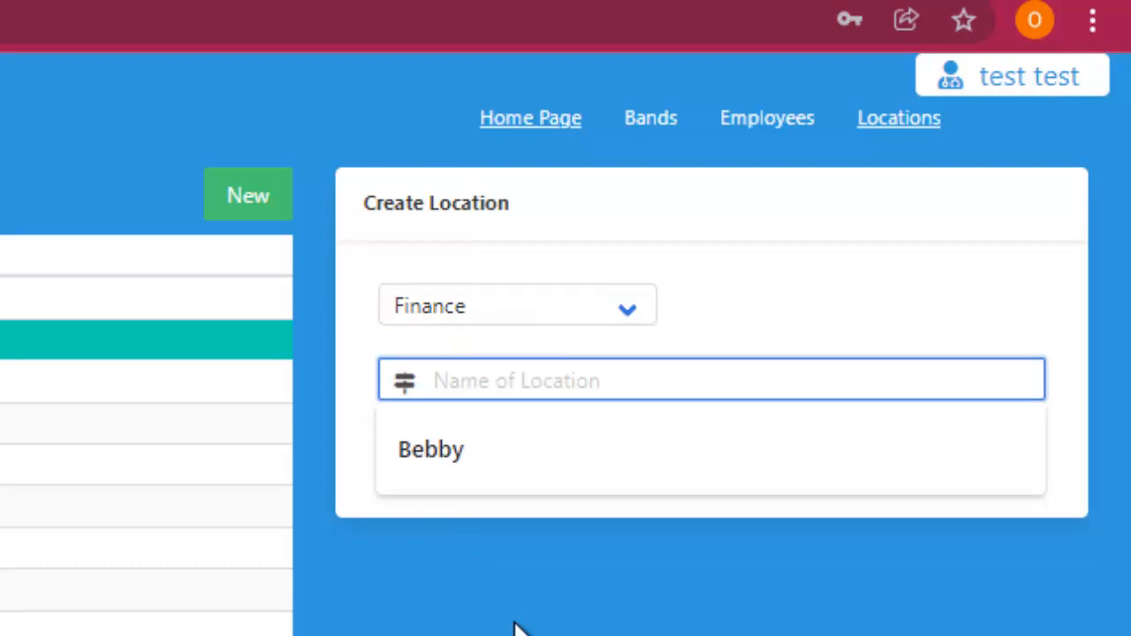
text(Audit )
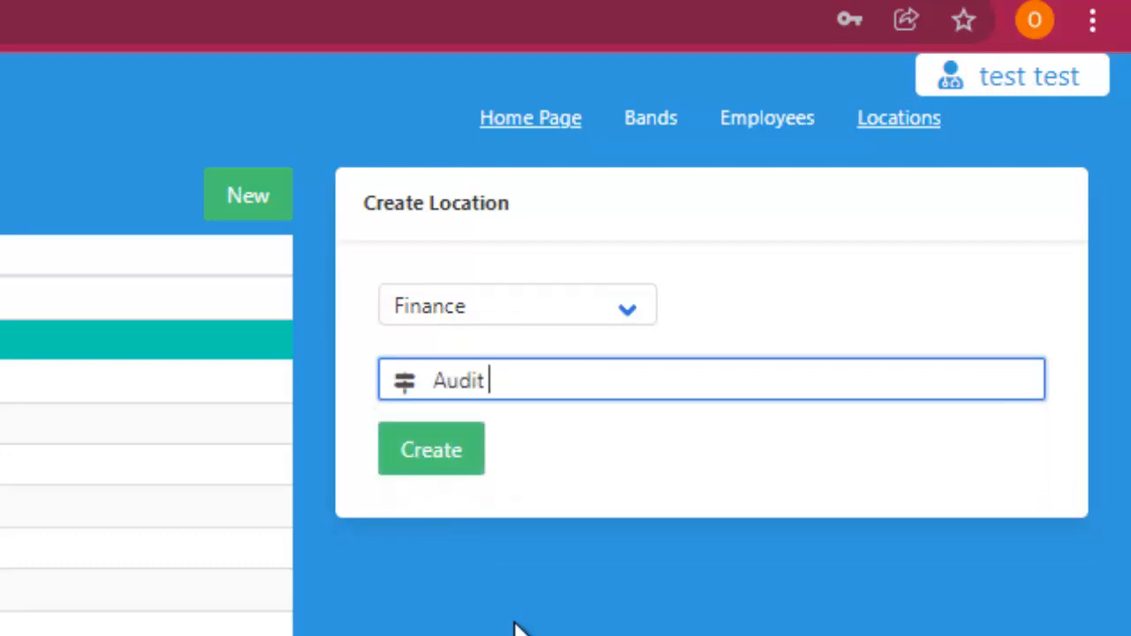
text(Offi)
key(BackSpace)
key(BackSpace)
key(BackSpace)
key(BackSpace)
Keep Finance as the type, create the Audit location, and select it in the list.
click(629, 325)
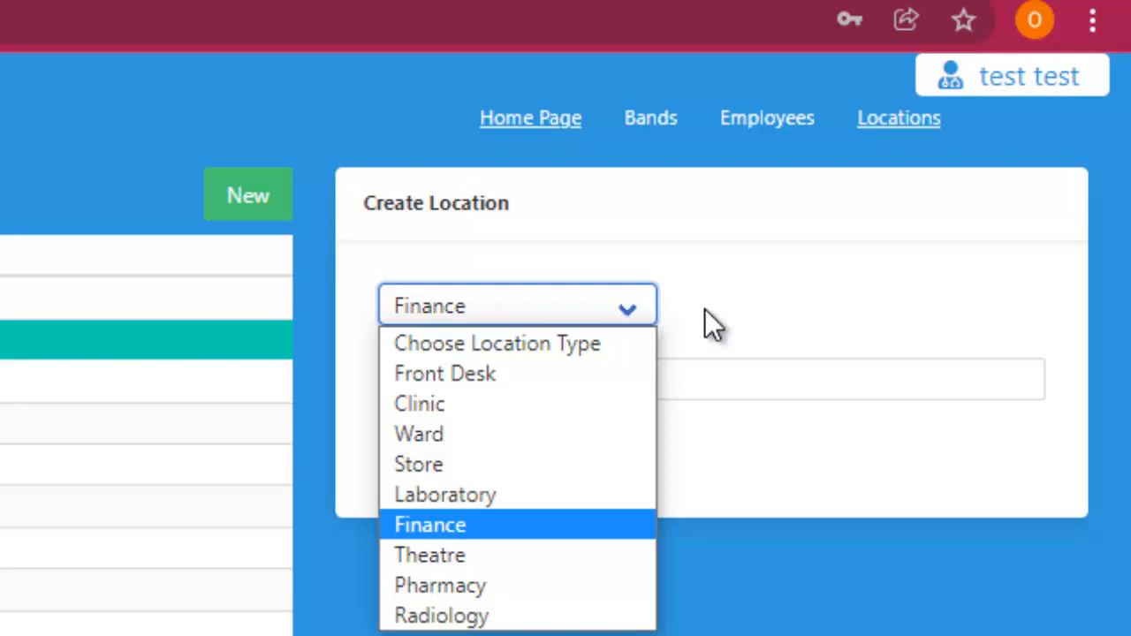
click(444, 527)
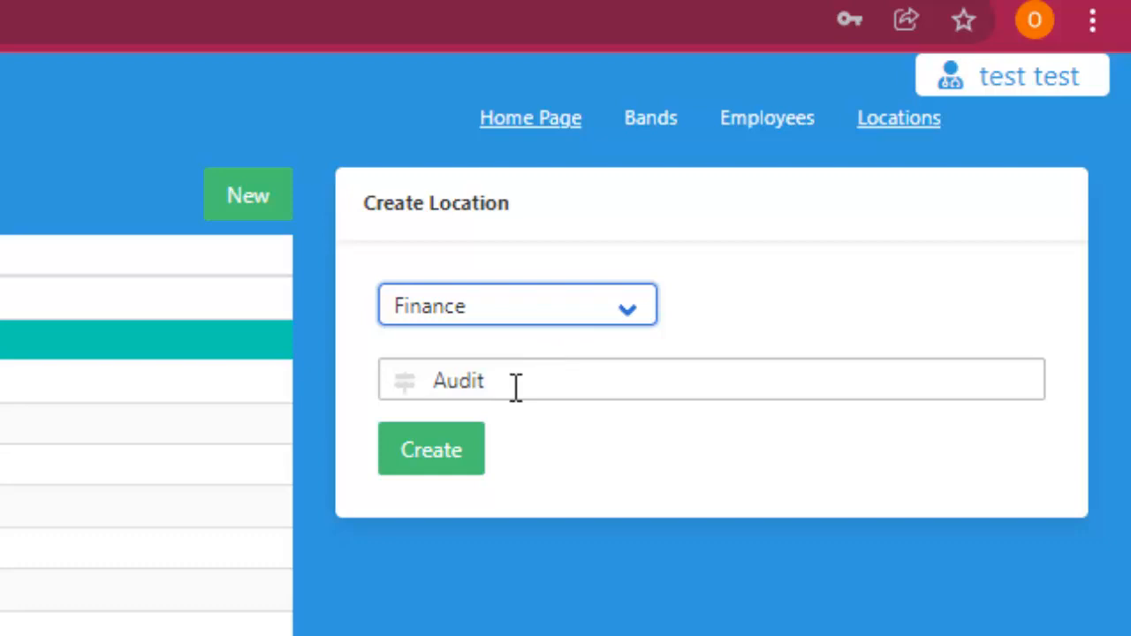
click(439, 448)
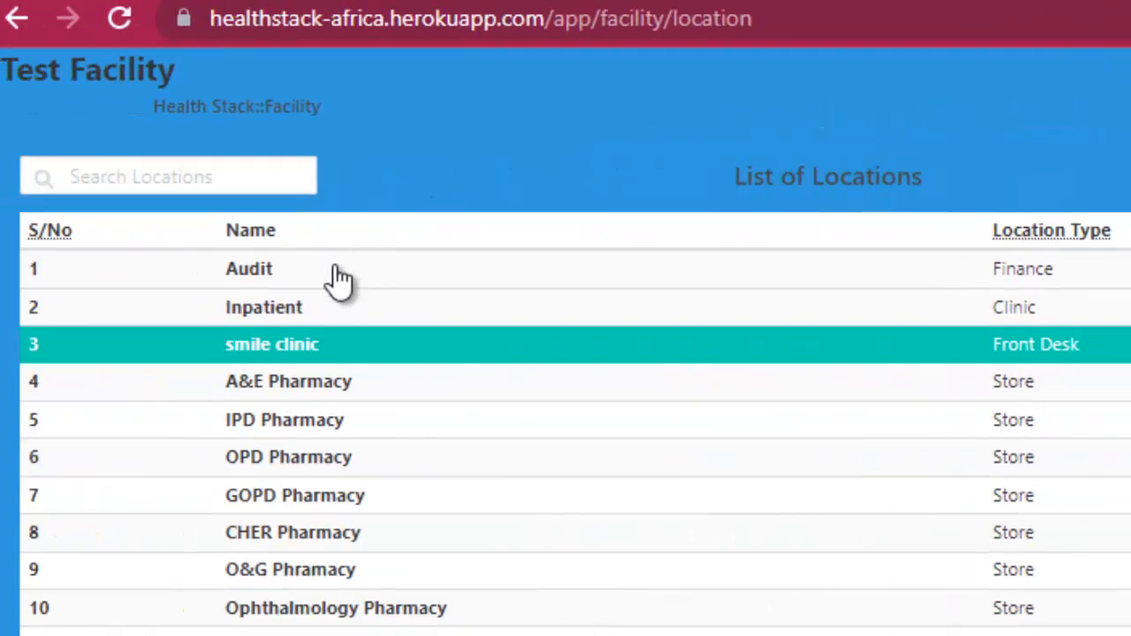
click(338, 278)
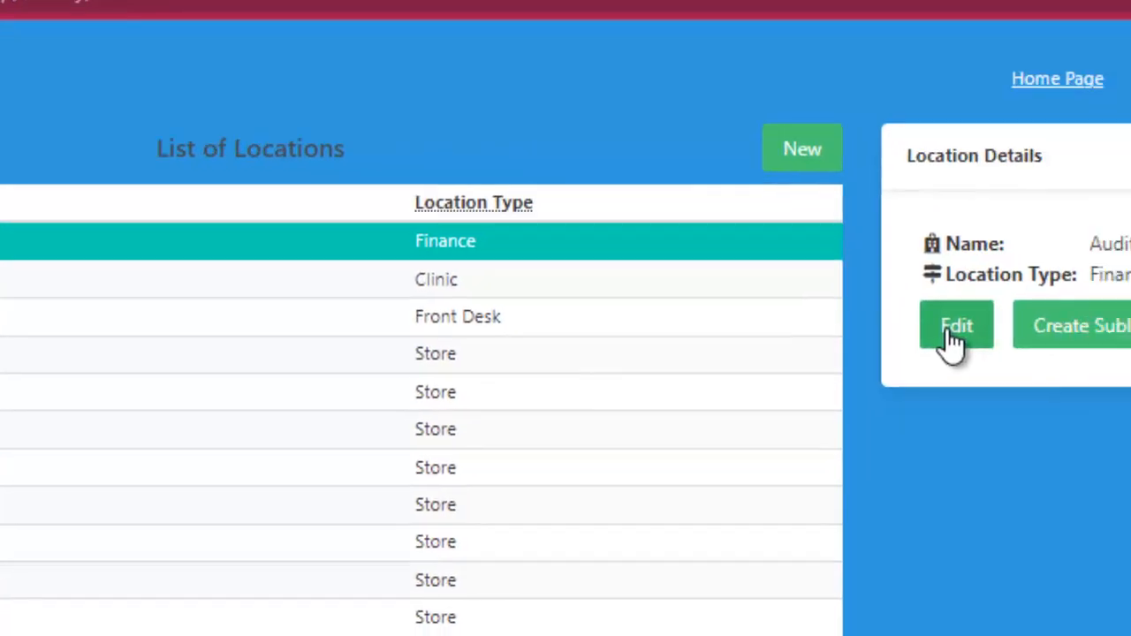
Open the Audit location for editing, delete it, and confirm the deletion.
click(1130, 359)
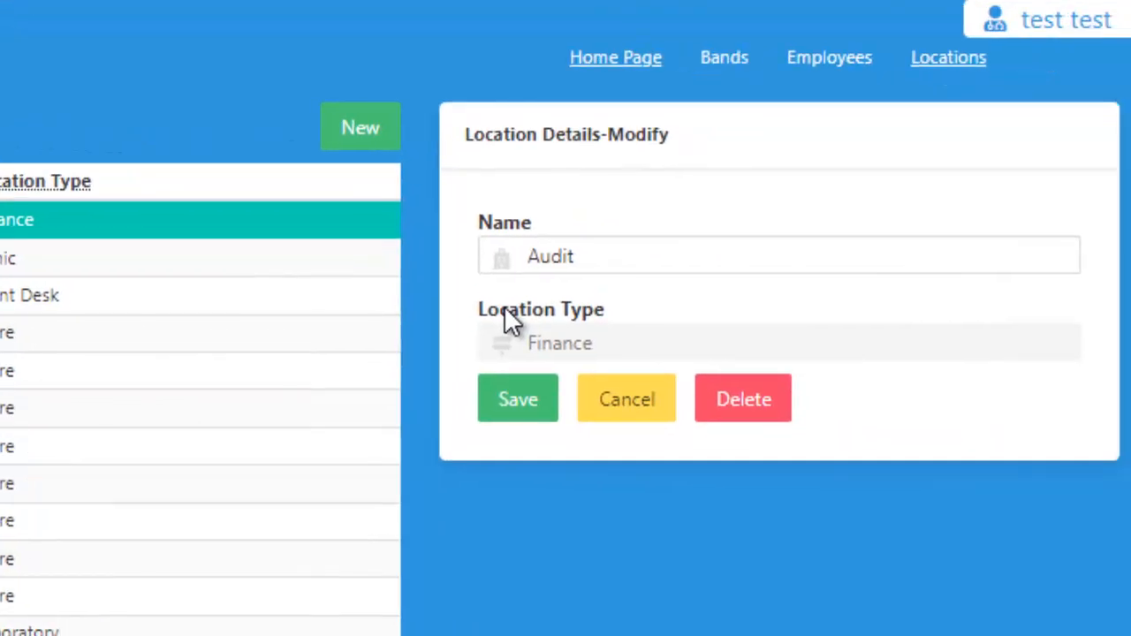
click(595, 259)
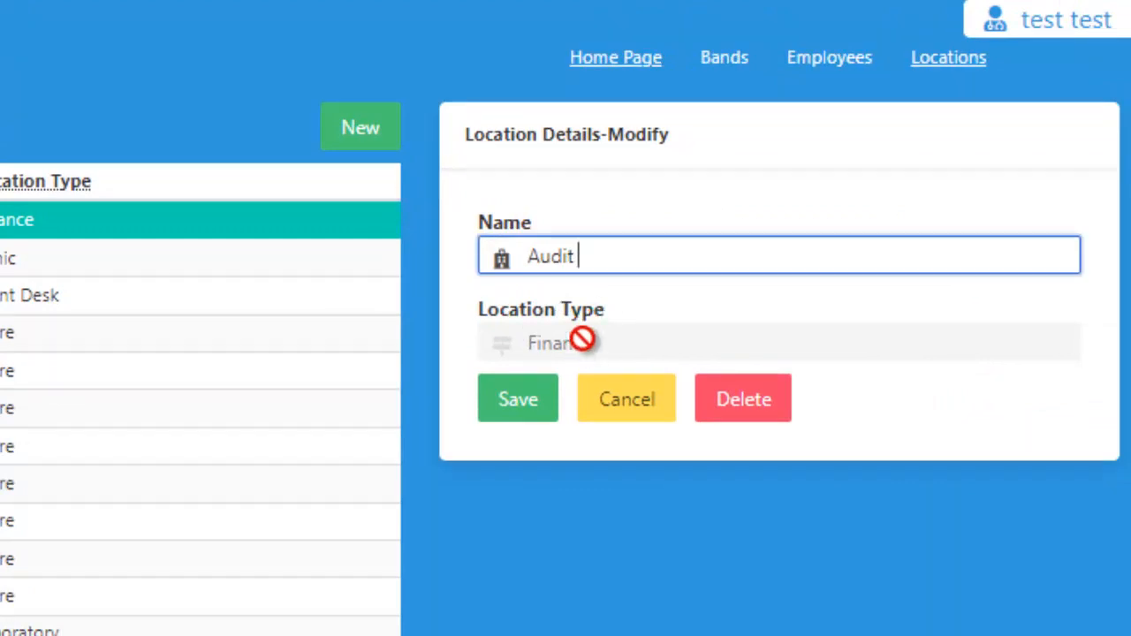
click(745, 413)
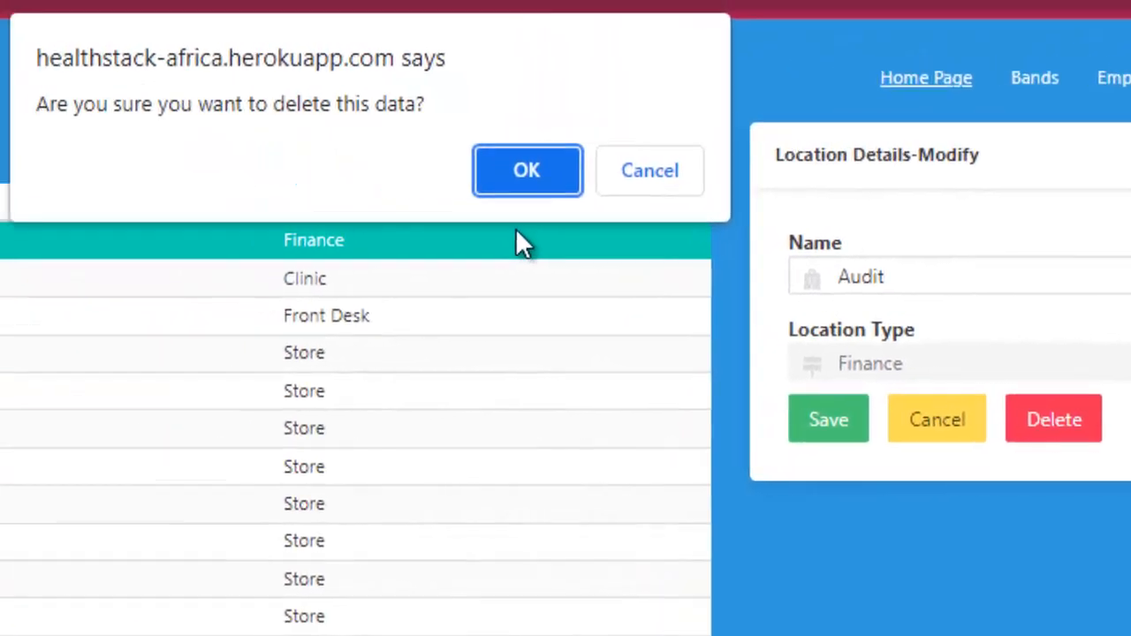
click(547, 171)
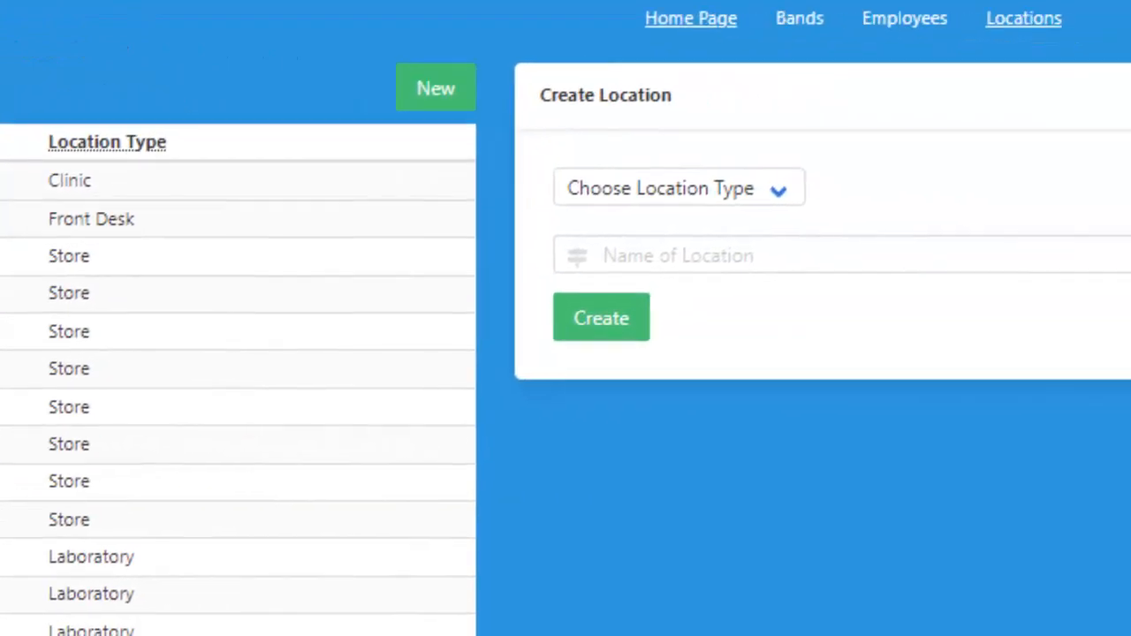
Recreate the Audit location with location type Finance.
click(685, 190)
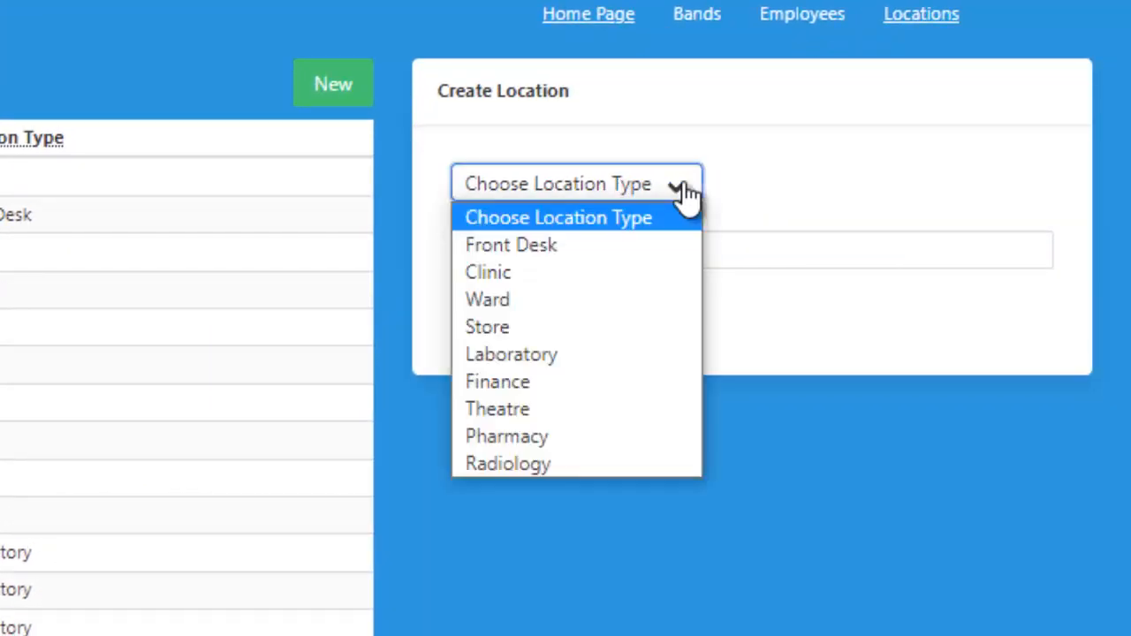
click(522, 382)
click(558, 256)
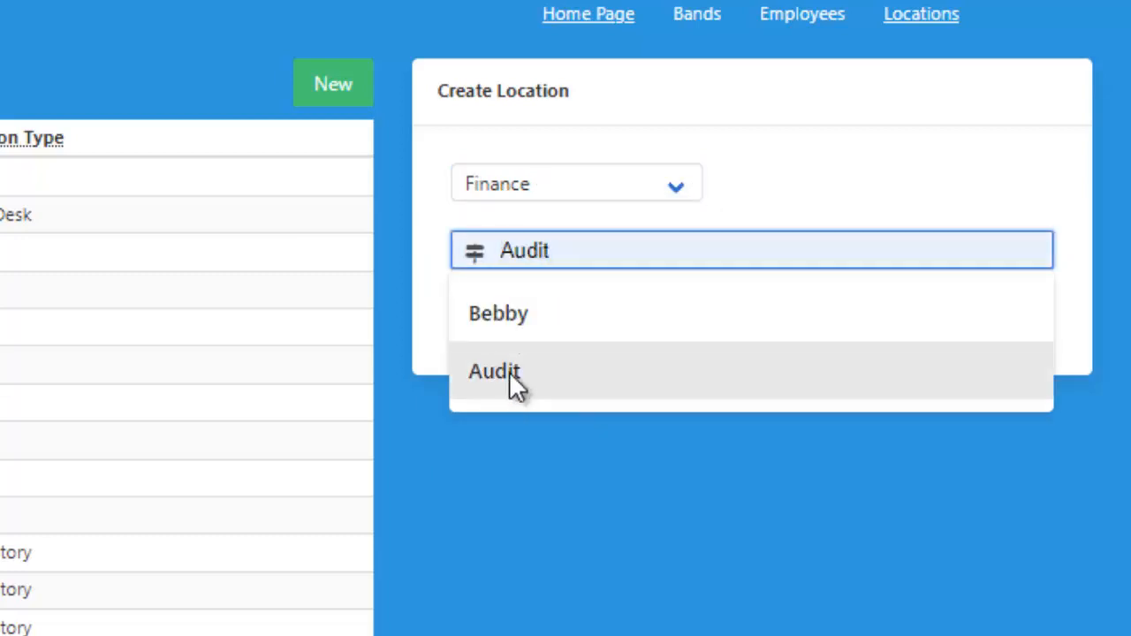
click(509, 371)
click(511, 326)
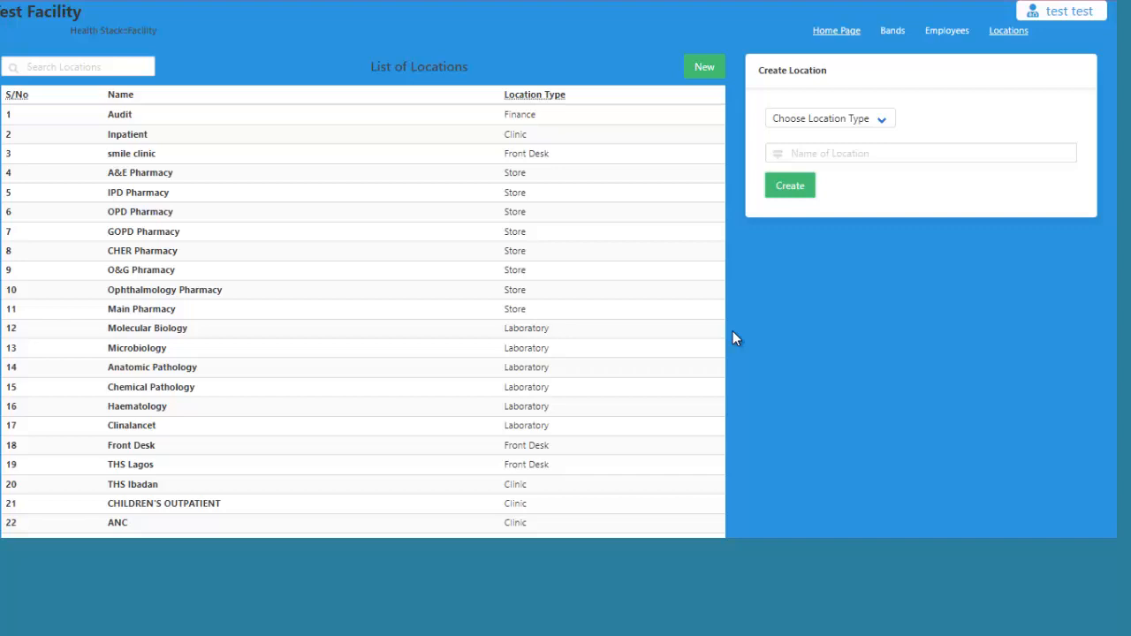
Sign out, log in with the other staff user's email and password, and dismiss Chrome's password prompts.
click(1047, 11)
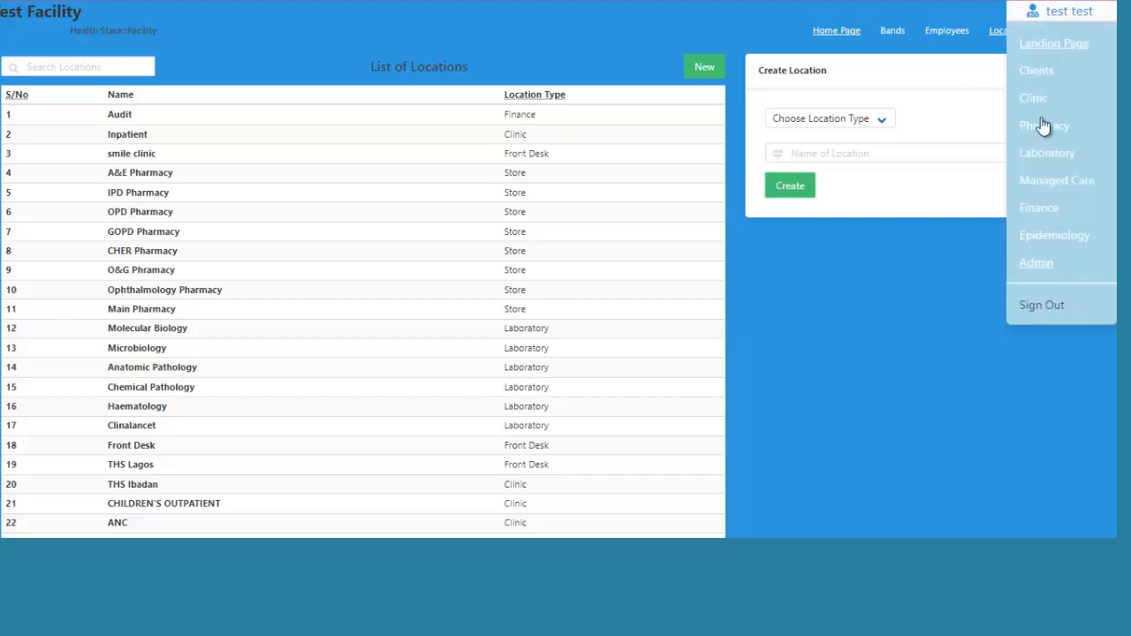
click(1035, 305)
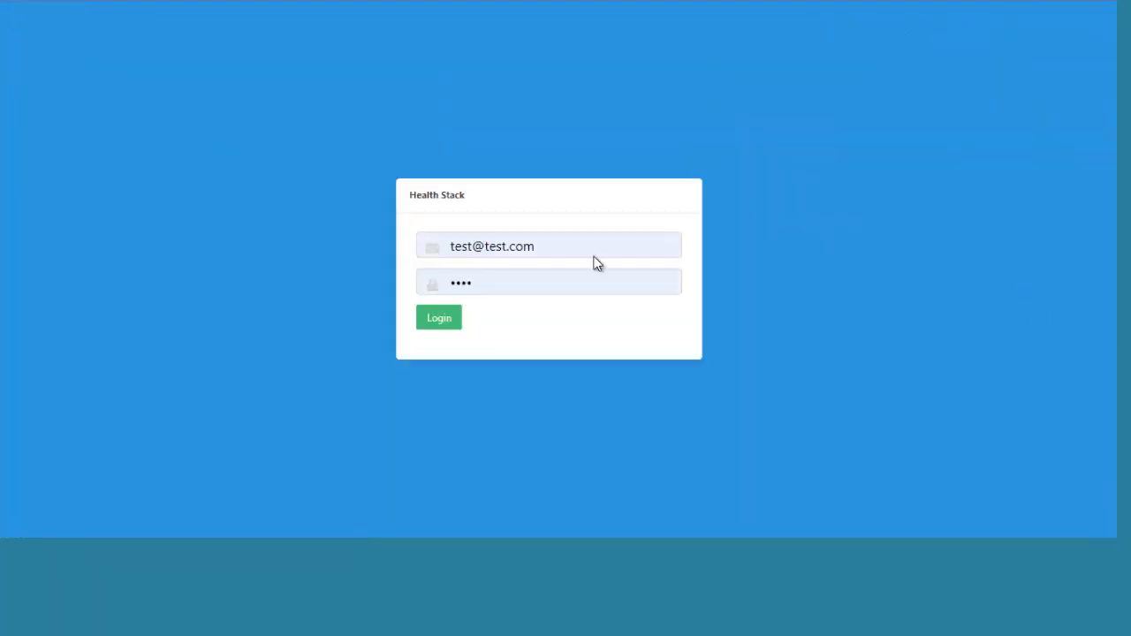
click(530, 258)
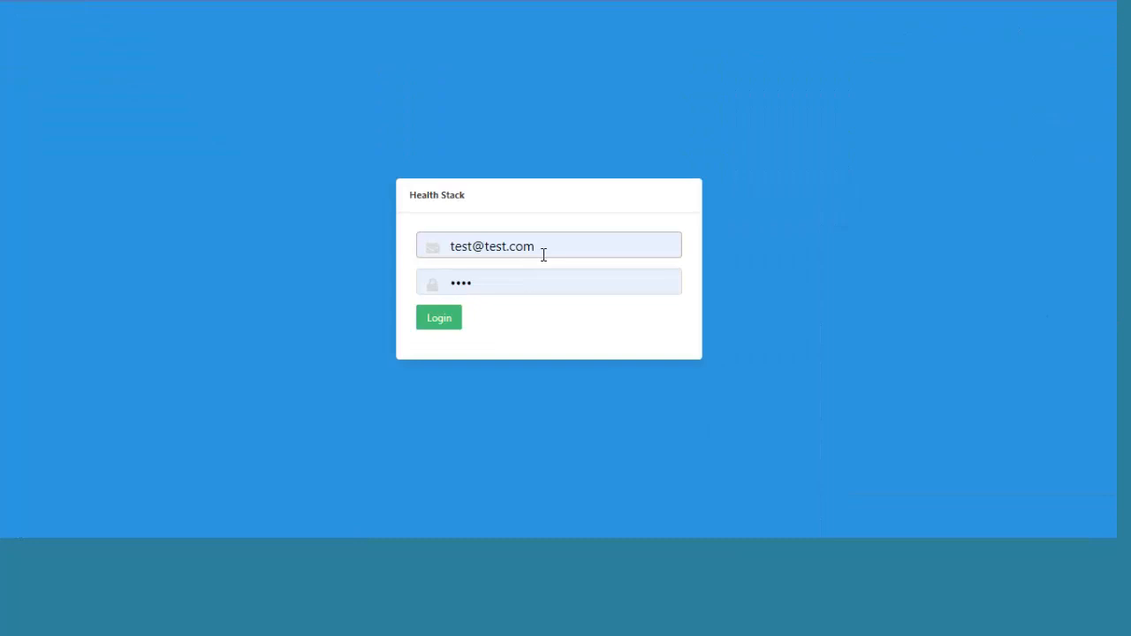
click(476, 247)
key(BackSpace)
key(BackSpace)
key(BackSpace)
key(BackSpace)
text(p)
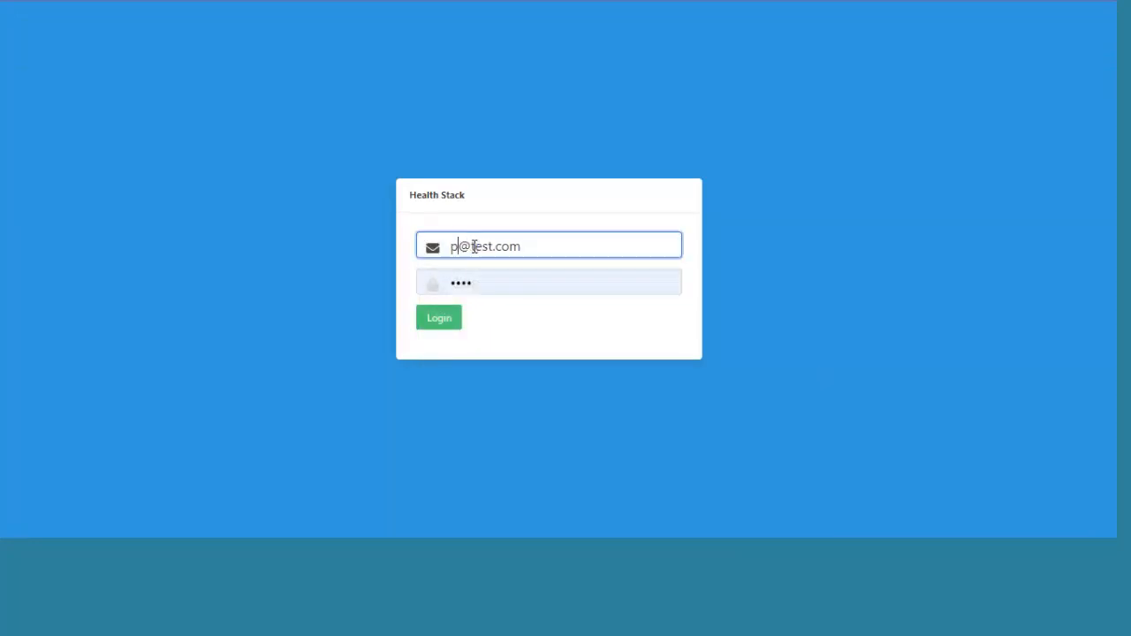
text(eter)
drag(482, 282, 376, 281)
text(•)
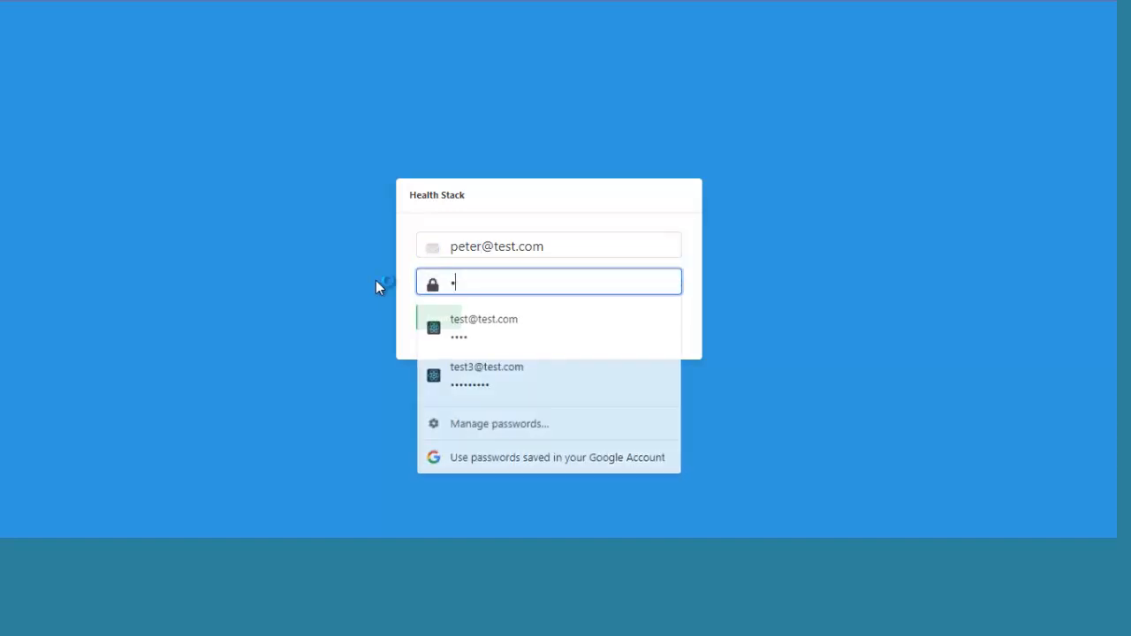
text(•••)
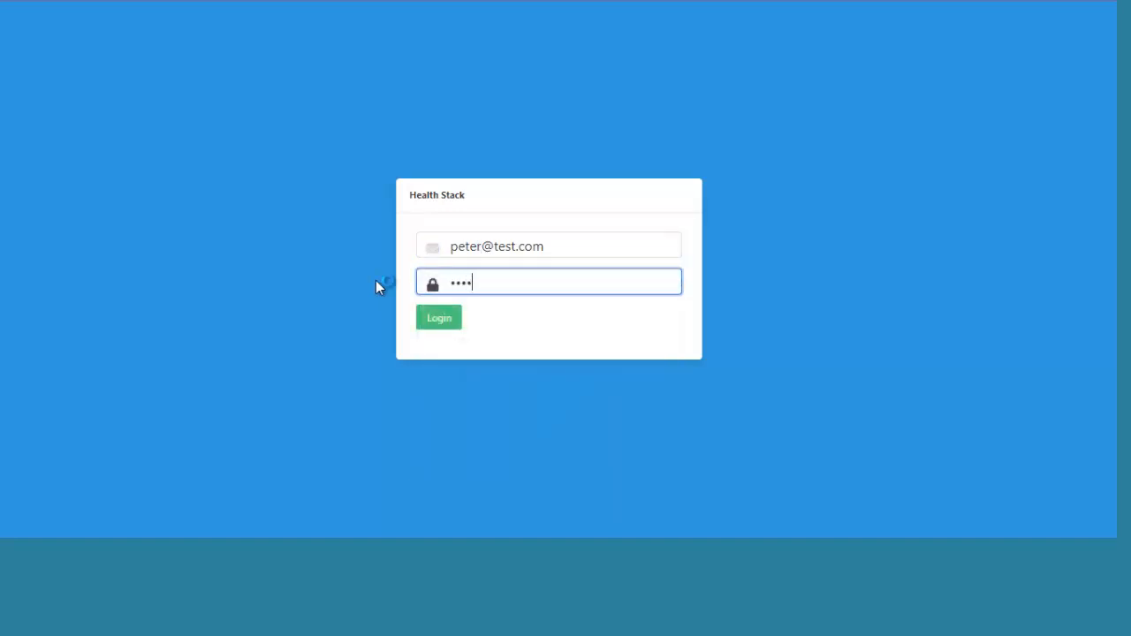
click(431, 320)
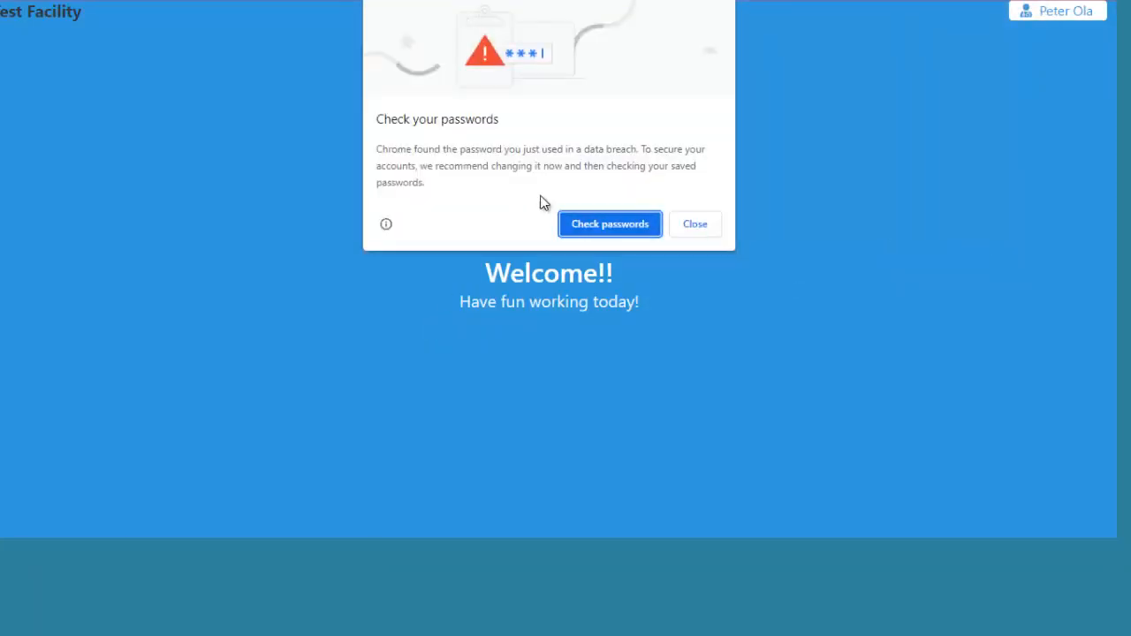
click(686, 232)
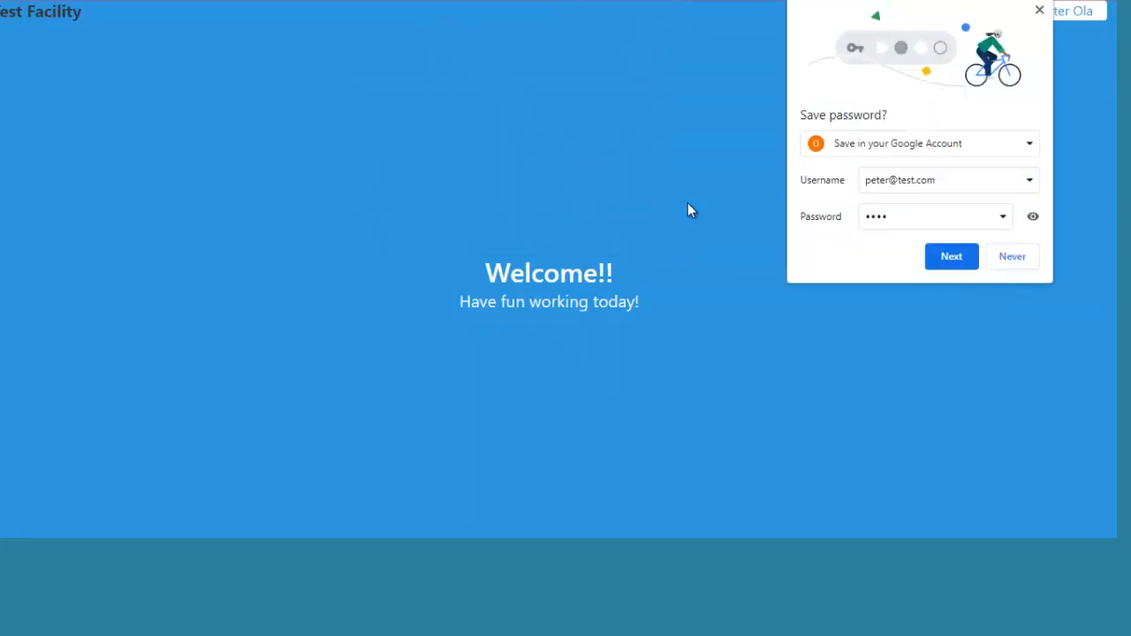
click(1012, 257)
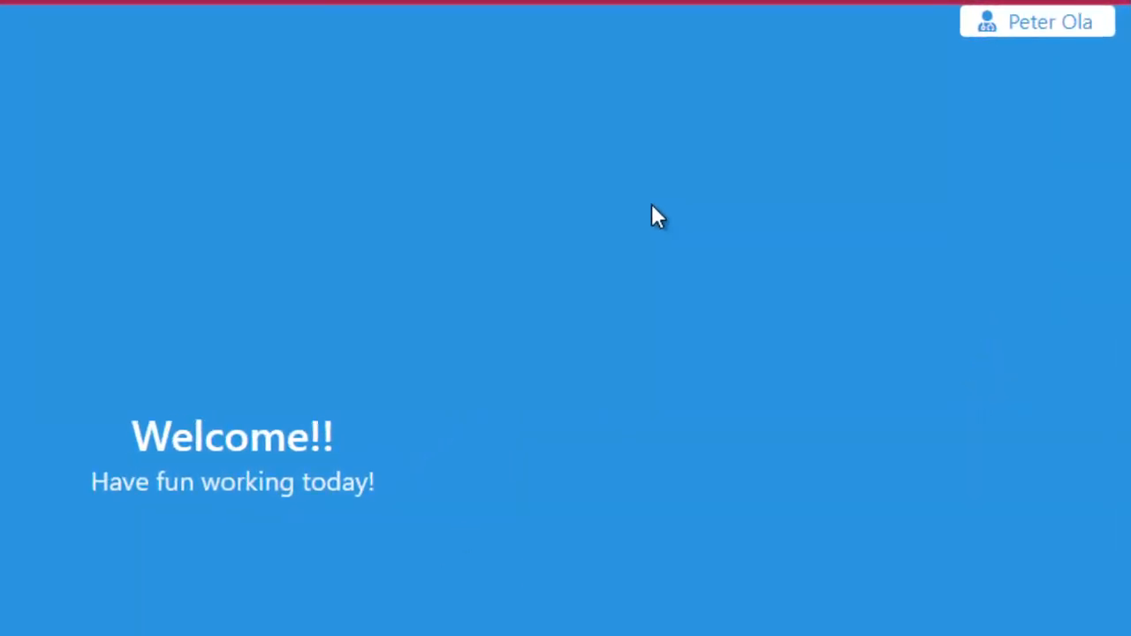
Open Managed Care from the account menu and choose Audit as the working location.
click(1047, 27)
mouse_move(1074, 33)
mouse_move(1017, 127)
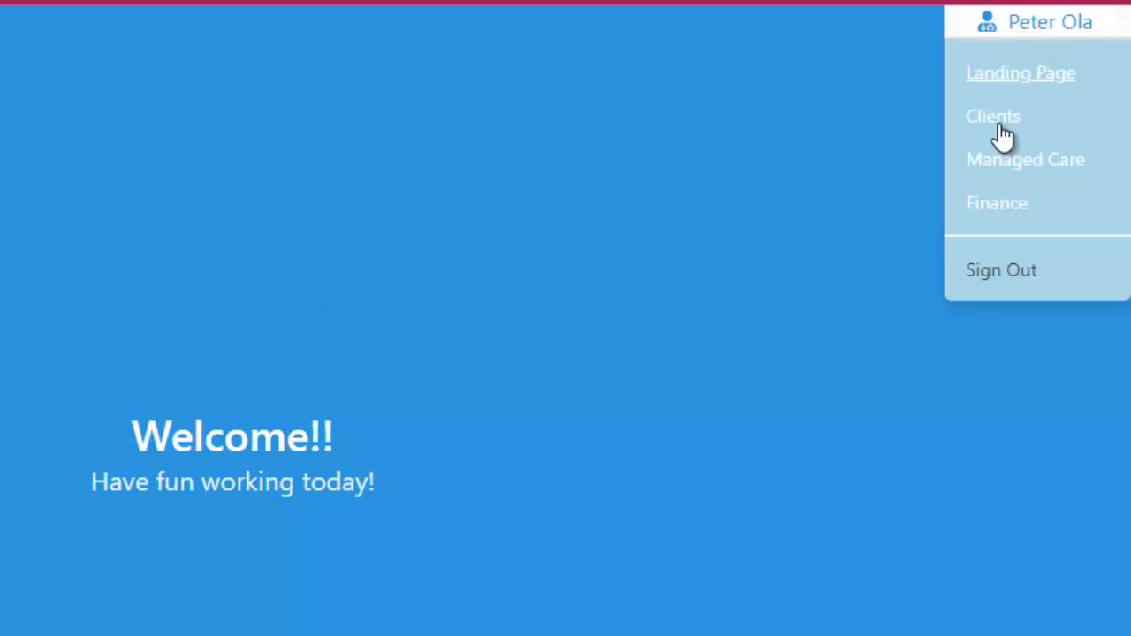
click(1000, 124)
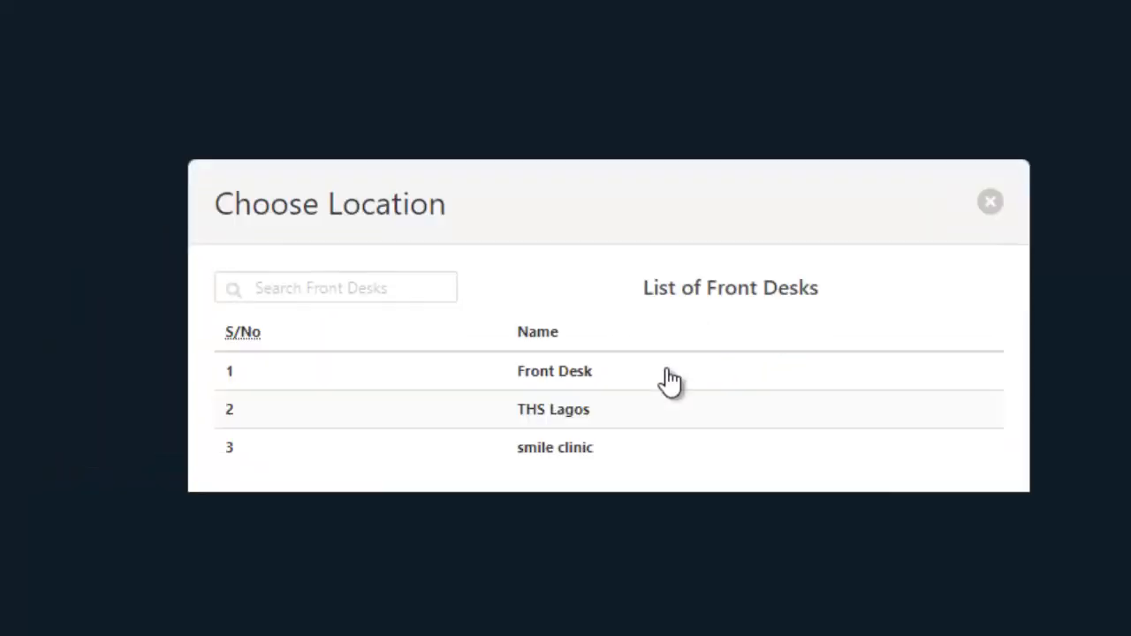
click(563, 374)
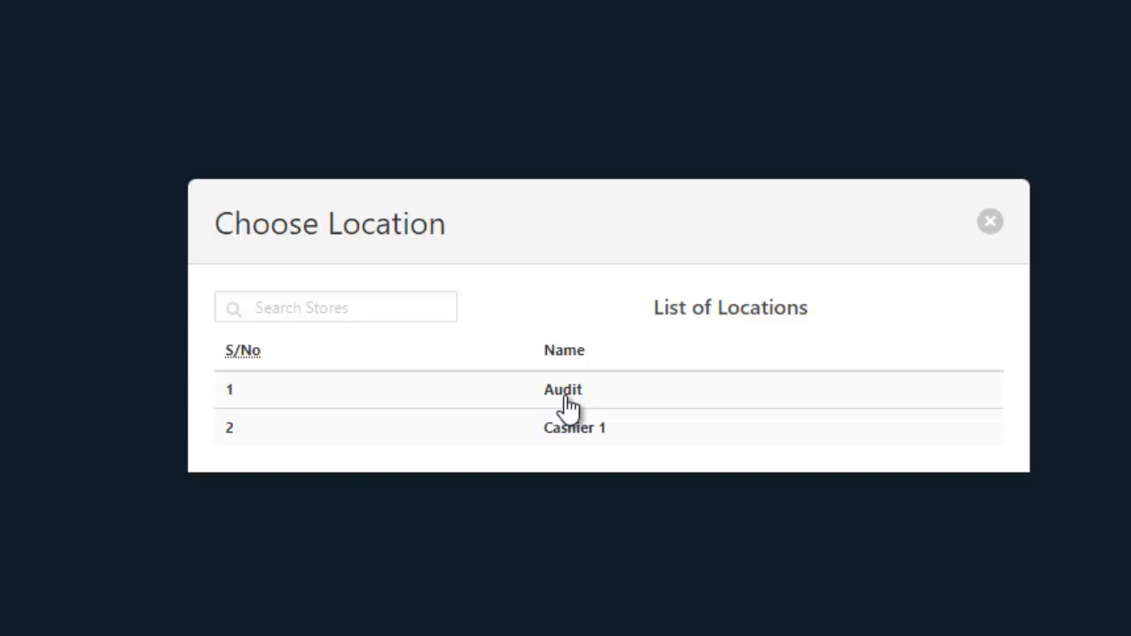
click(566, 400)
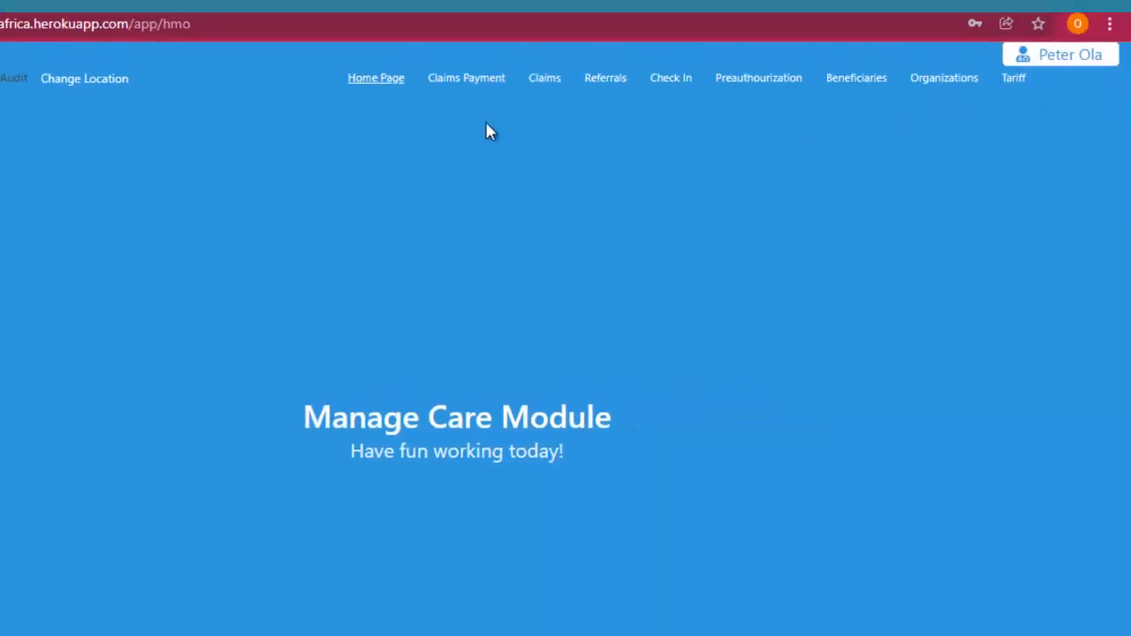
Switch to the Finance module and pick Audit as its location.
mouse_move(1058, 62)
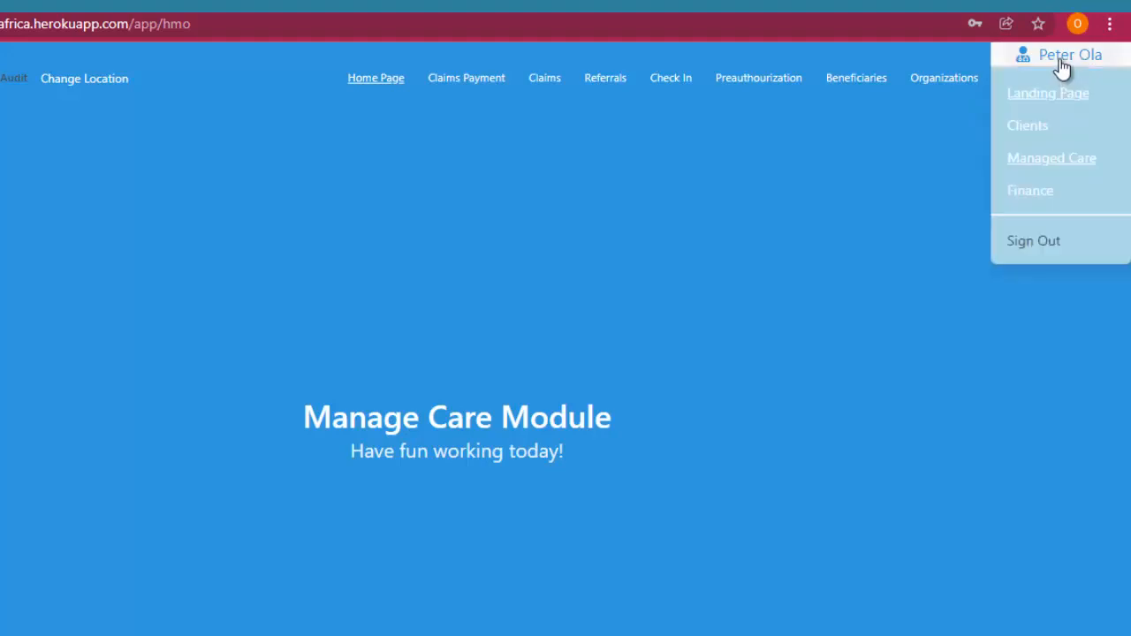
click(1030, 192)
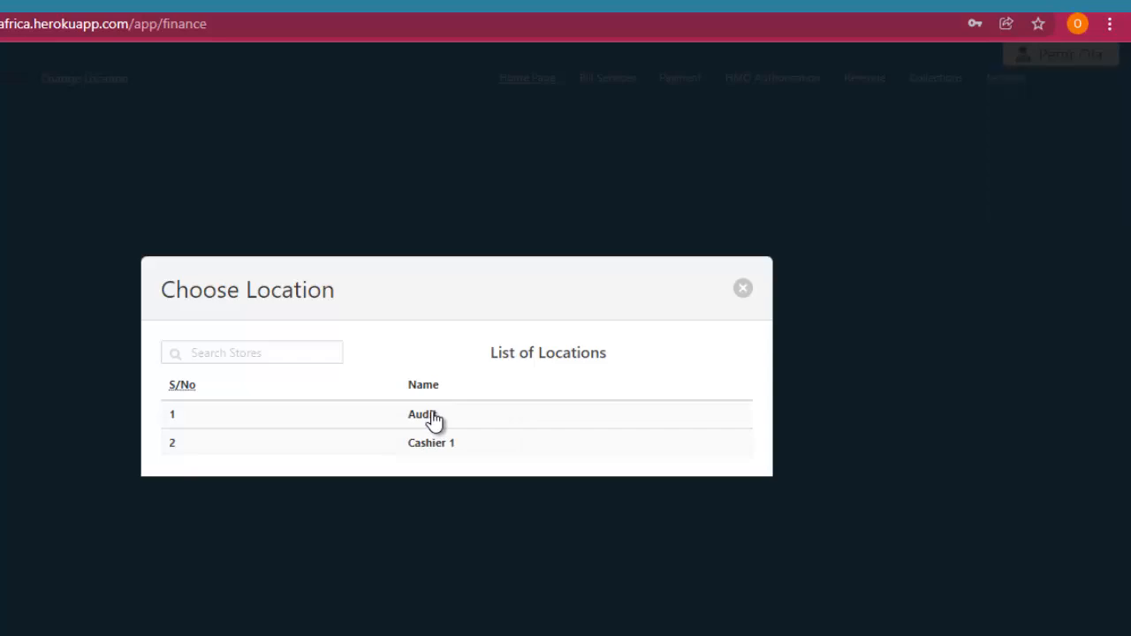
click(433, 416)
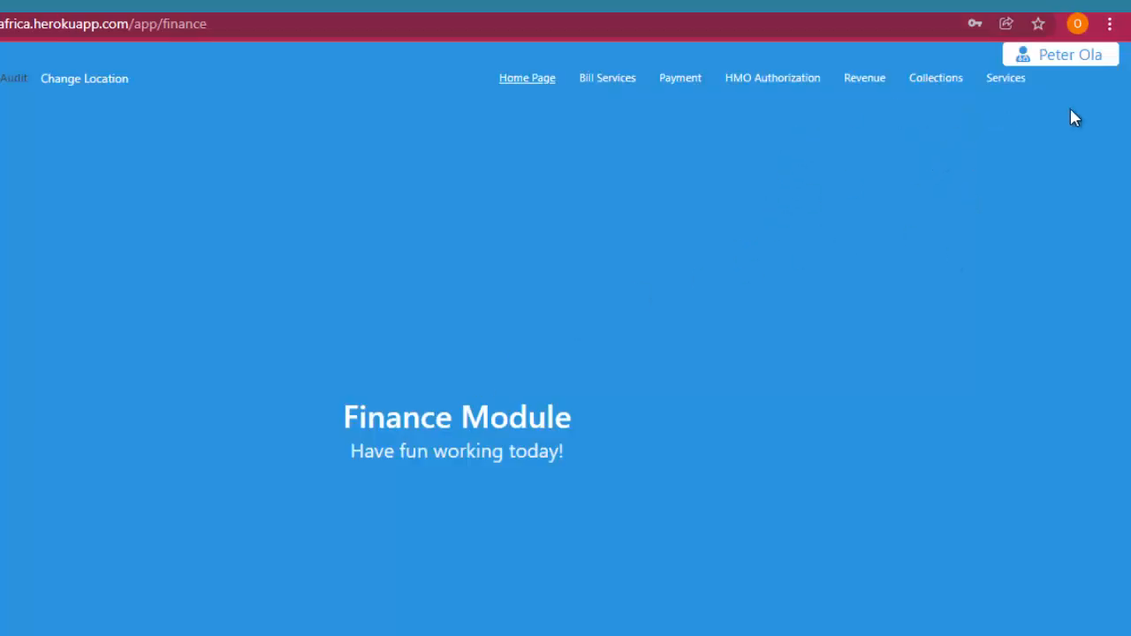
Show the user name dropdown with its module list and sign-out option.
click(1072, 75)
click(1025, 53)
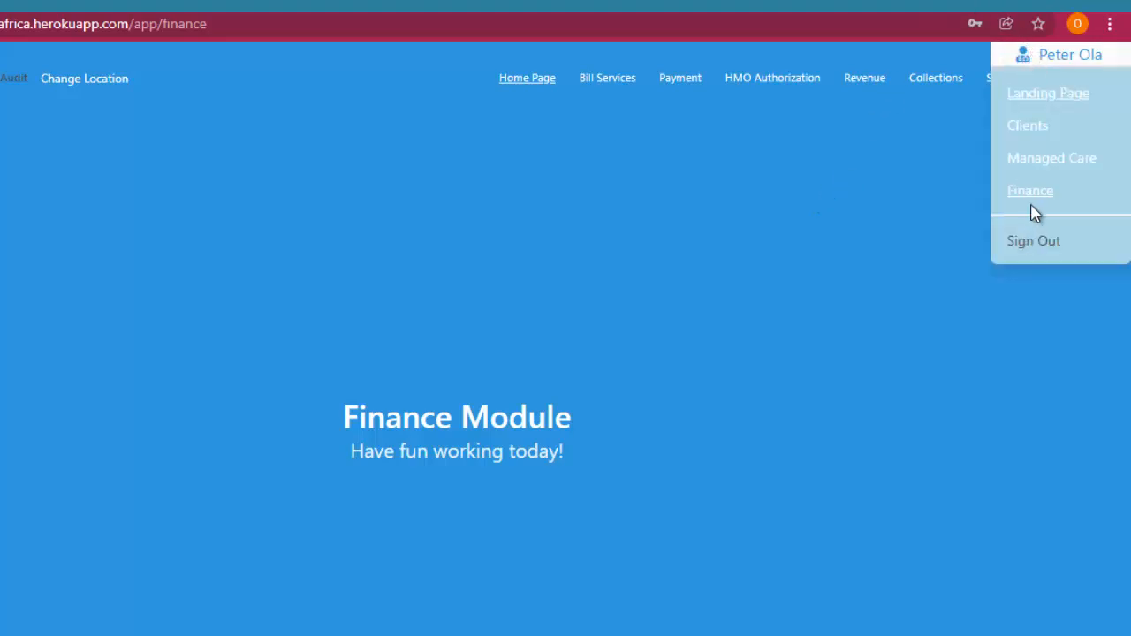